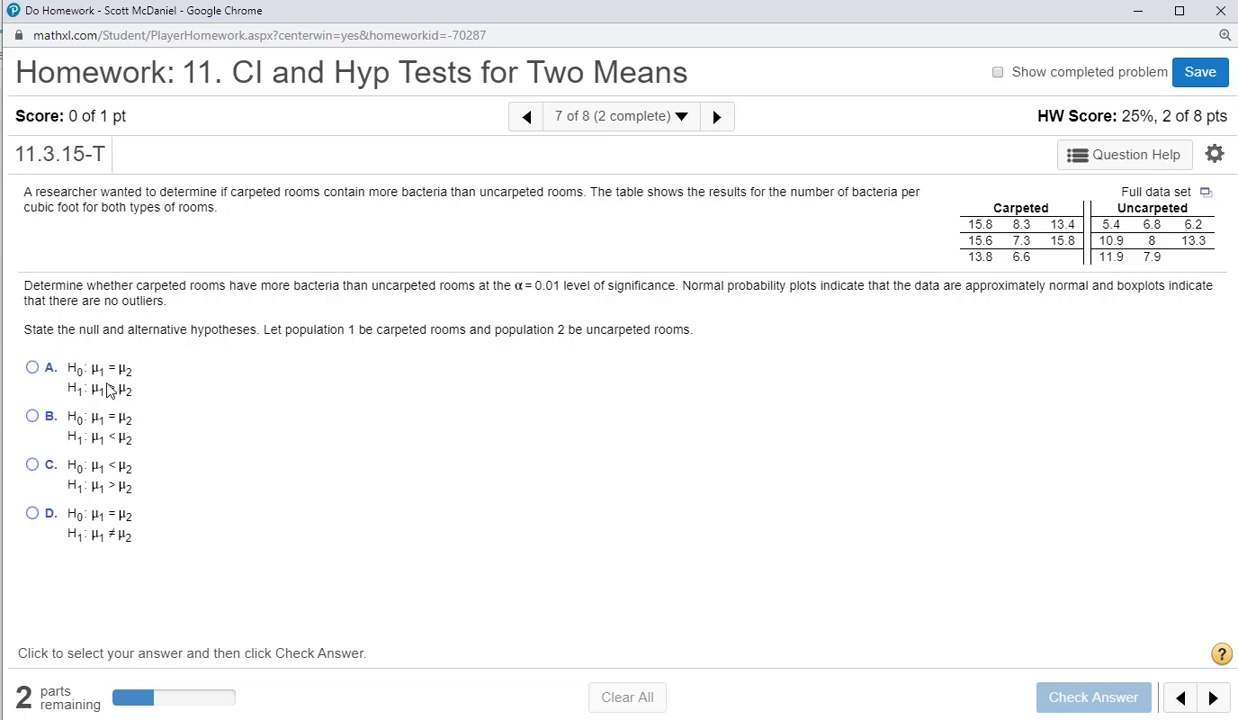
- Choose option A, H0: μ1 = μ2 versus H1: μ1 > μ2, and get it marked correct
click(32, 367)
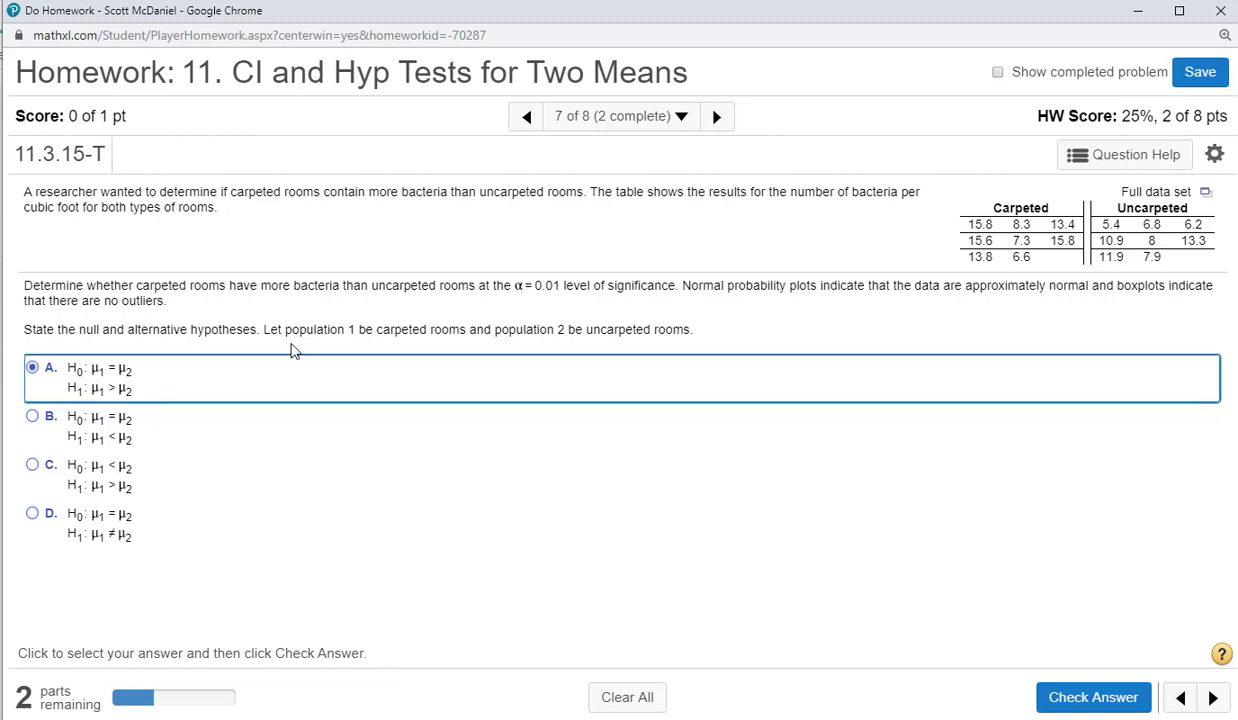
click(1065, 697)
click(602, 457)
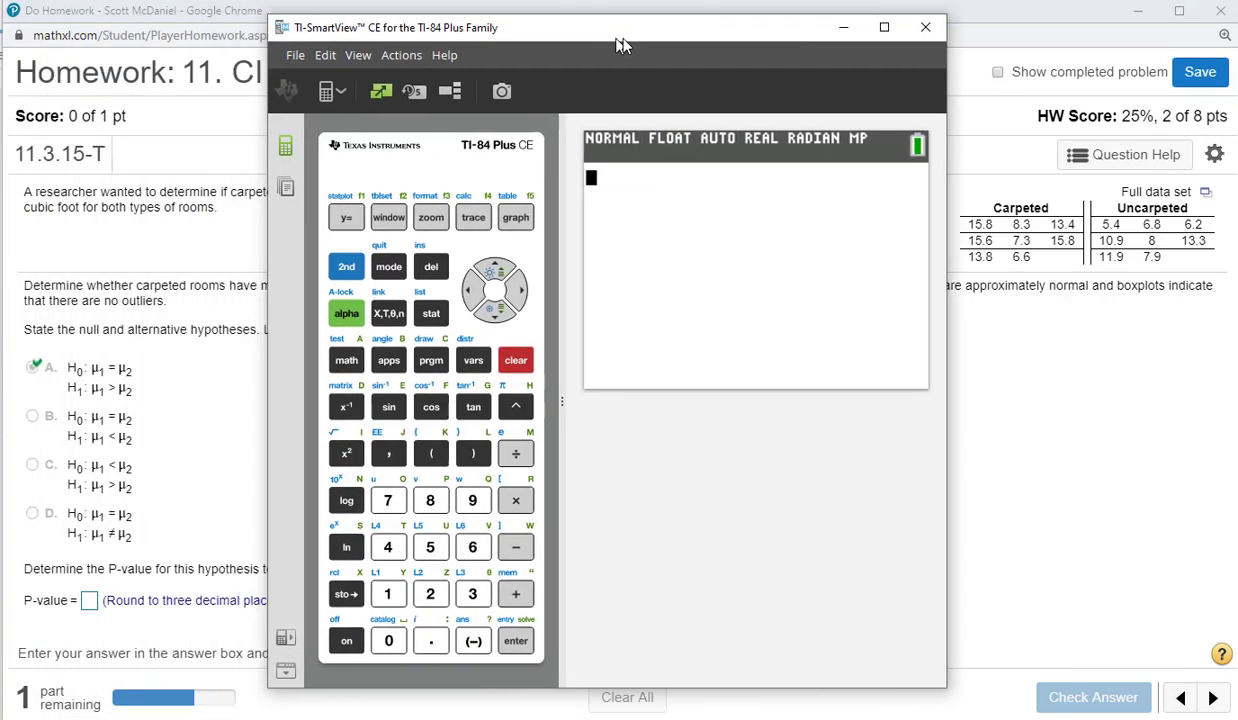
- Bring up the calculator, open the STAT list editor, and clear the old L1 values
drag(603, 37, 326, 62)
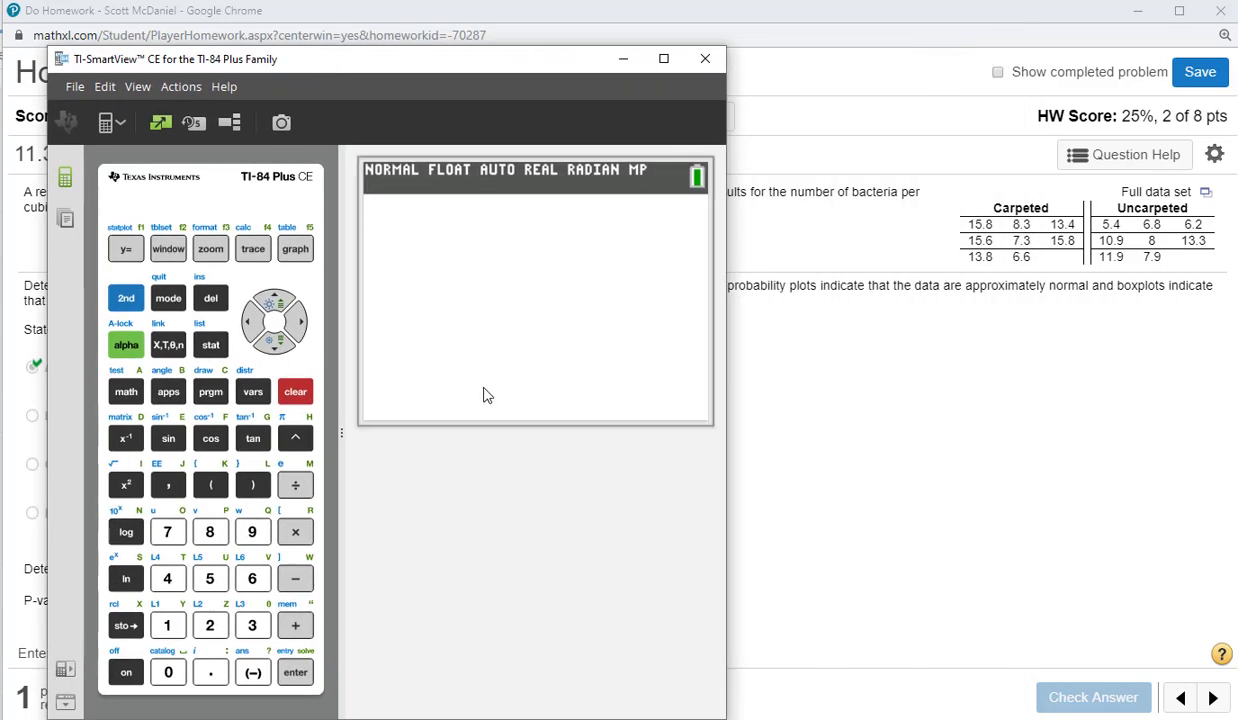
click(211, 344)
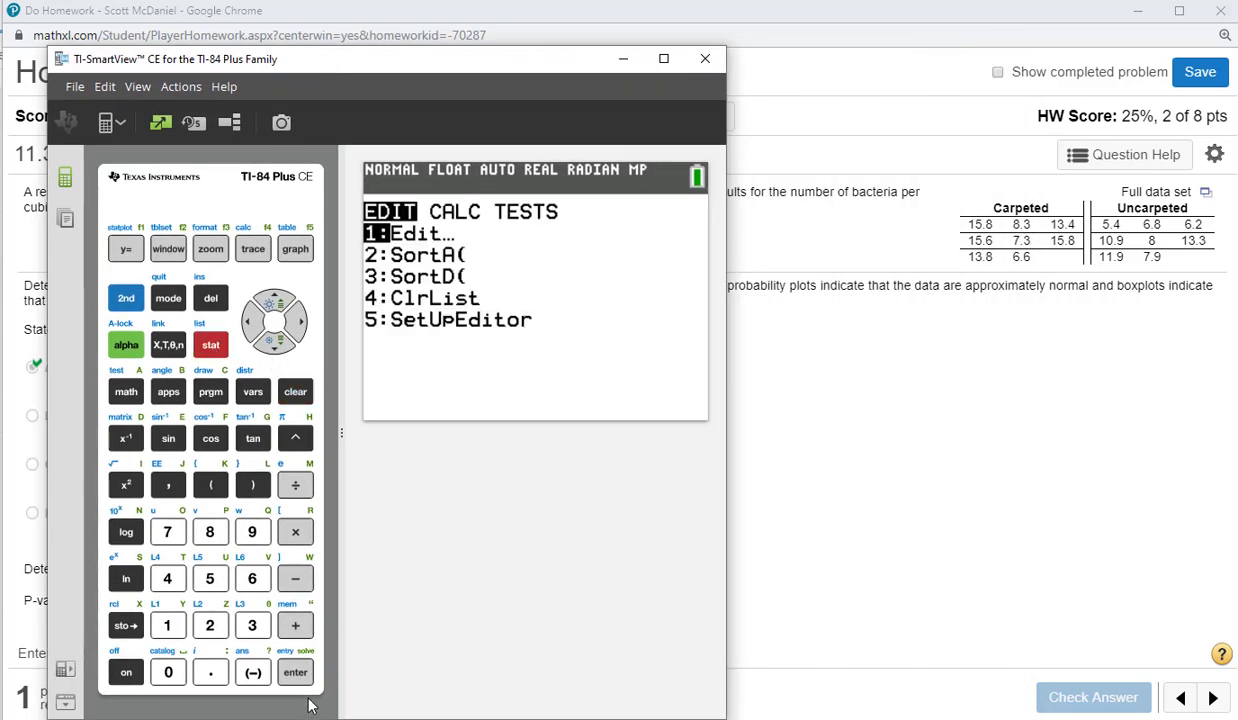
click(295, 672)
click(254, 322)
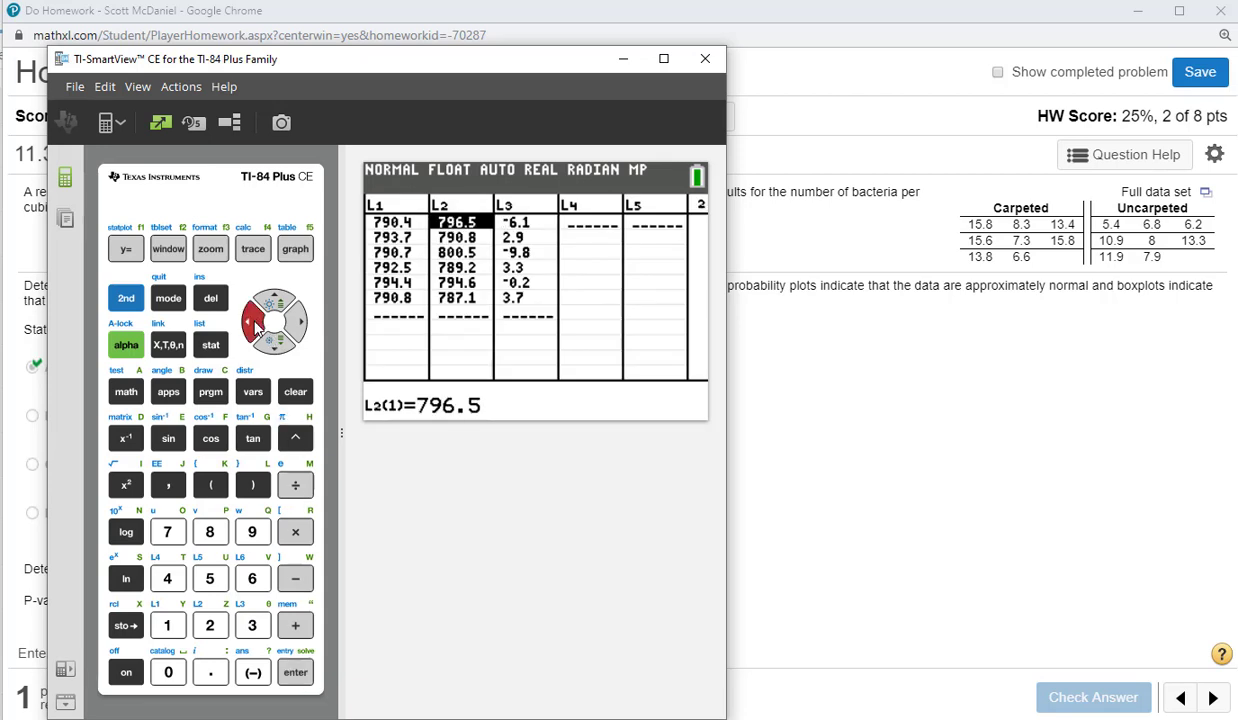
click(254, 322)
click(276, 300)
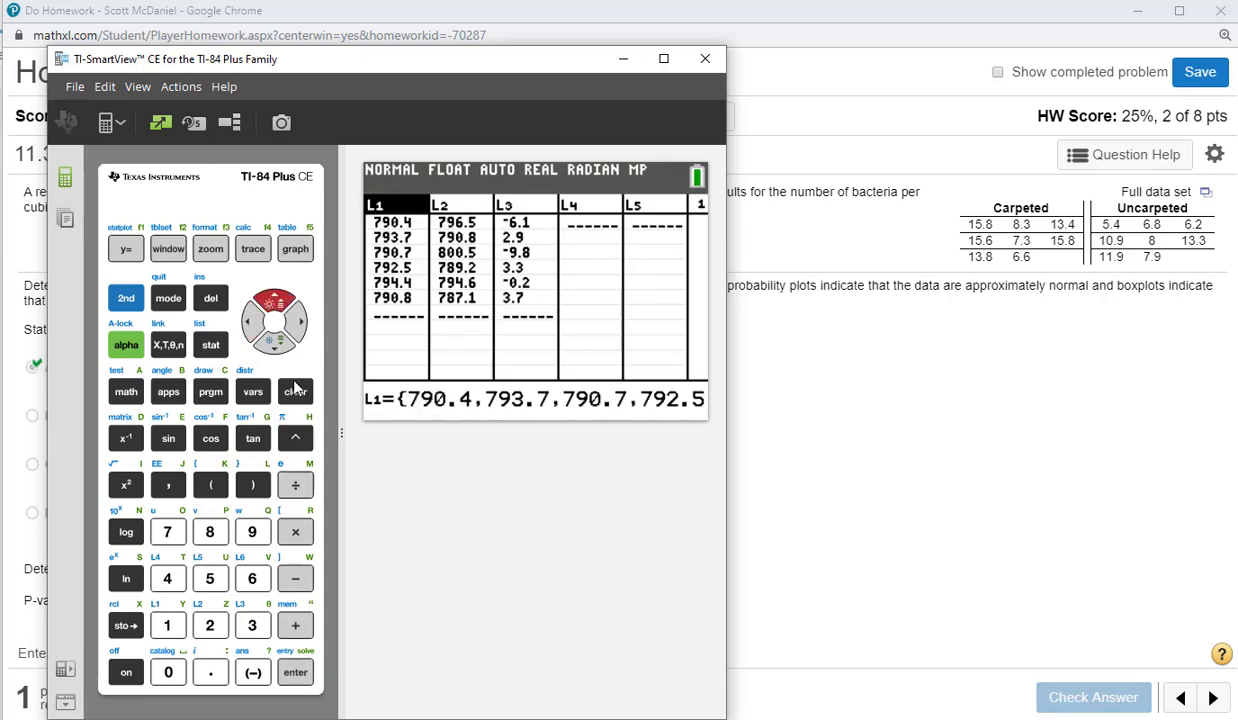
click(295, 390)
click(298, 668)
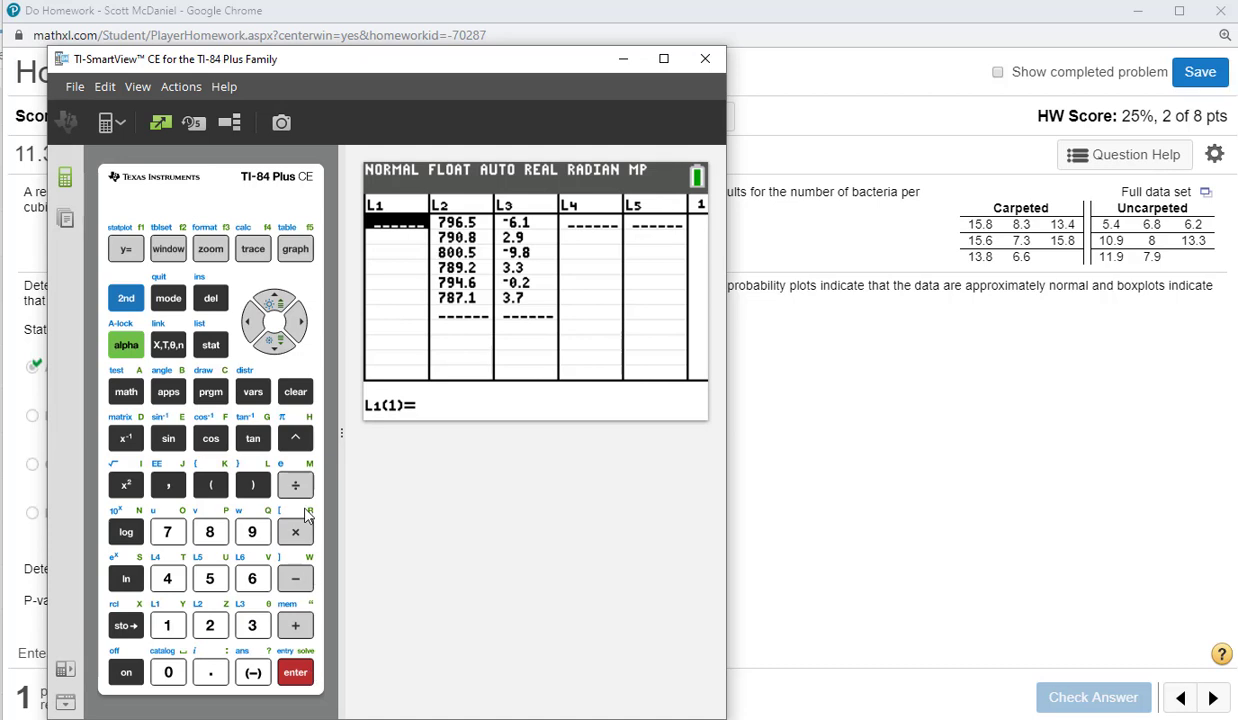
- Clear the old values from lists L2 and L3
click(291, 321)
click(275, 300)
click(287, 396)
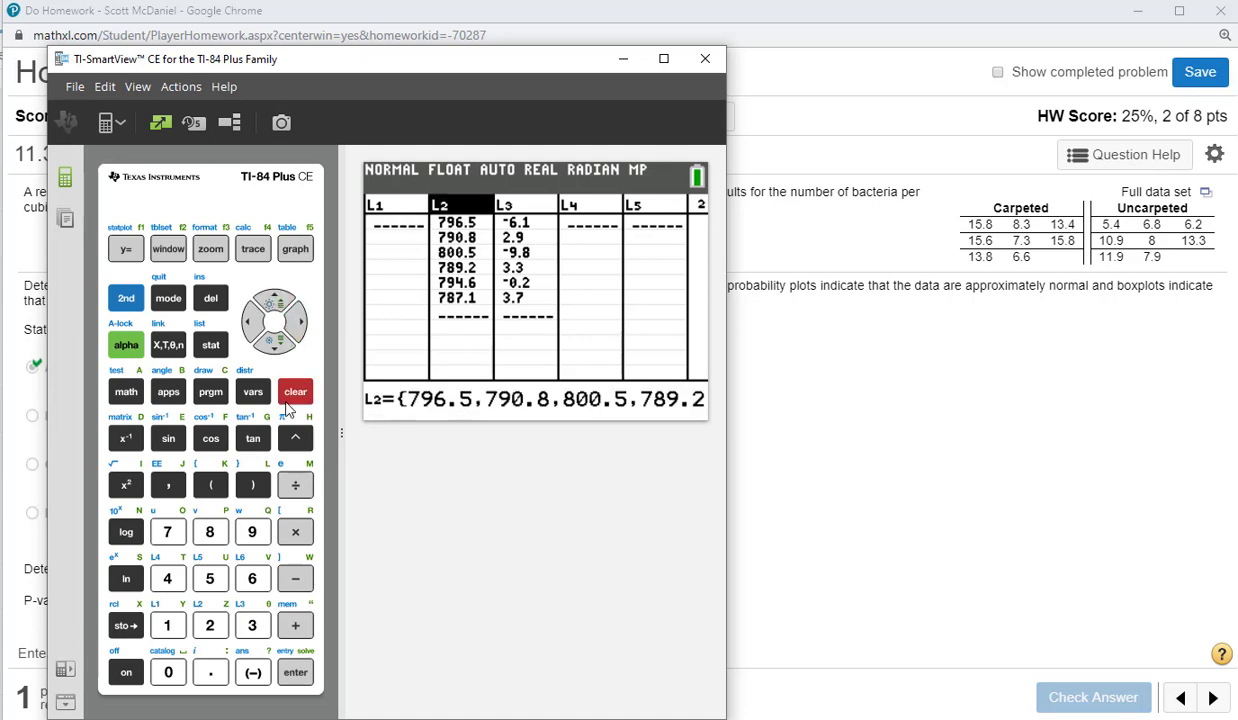
click(297, 668)
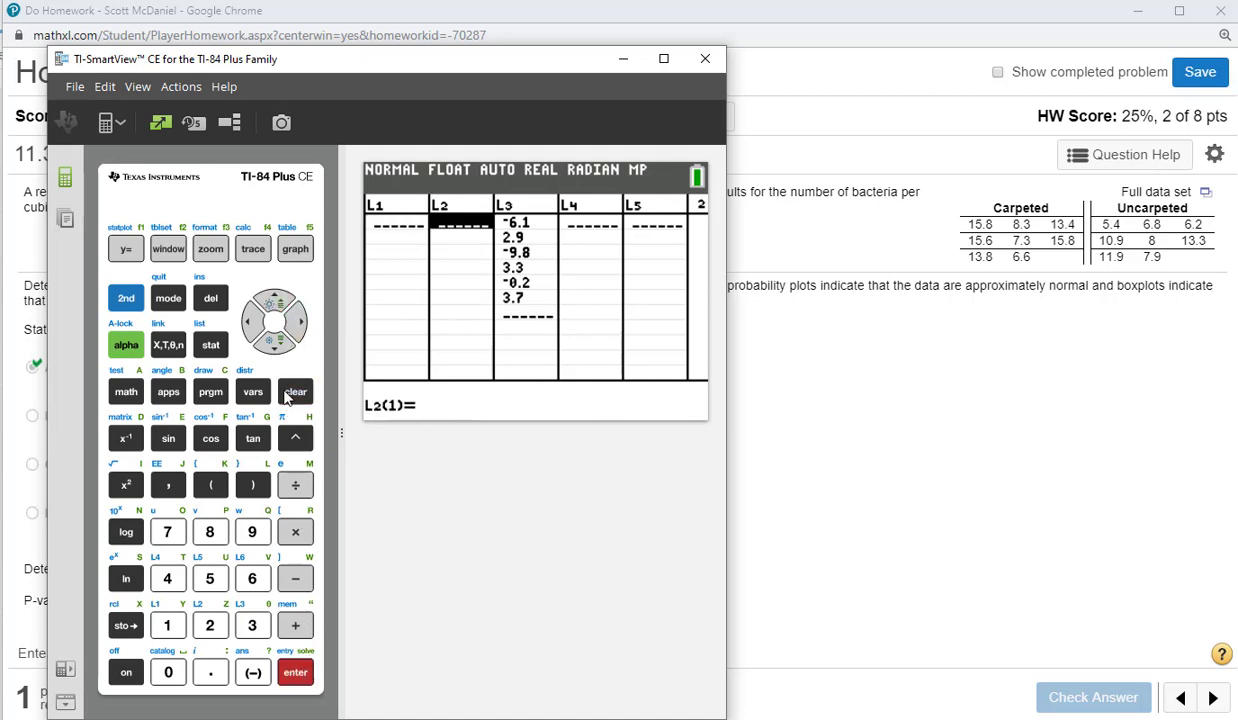
click(300, 322)
click(275, 302)
click(295, 391)
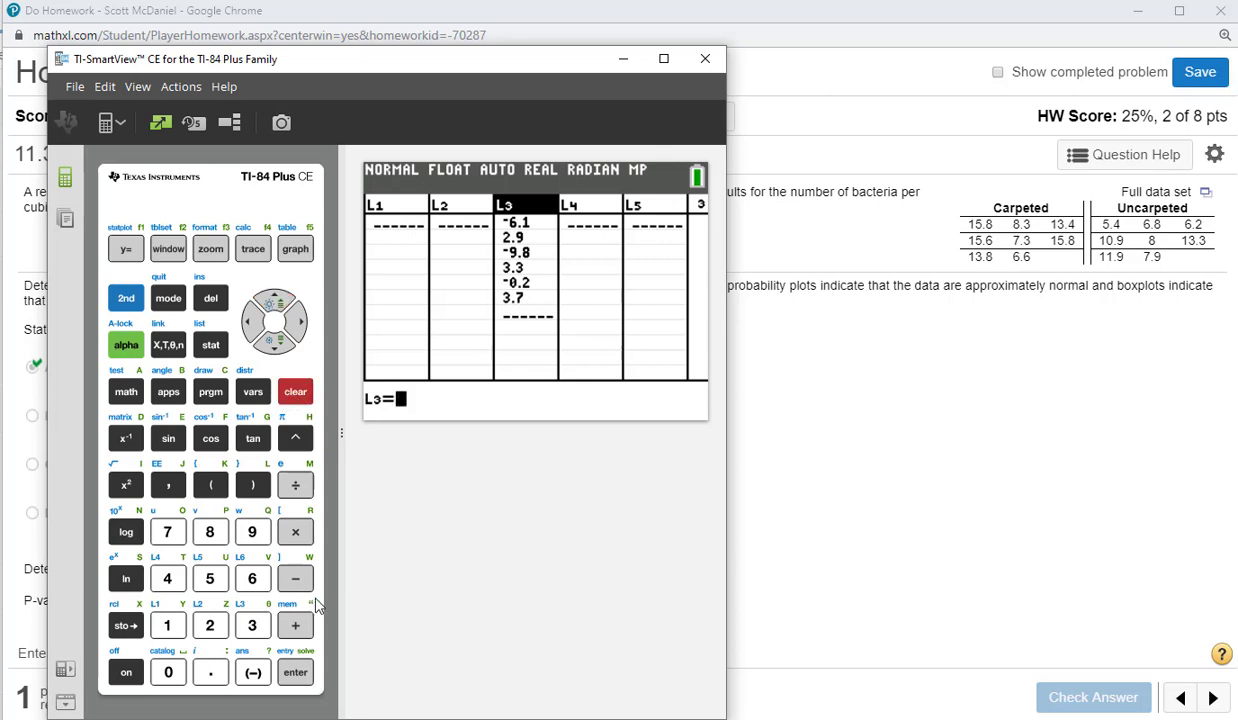
click(295, 668)
- Enter the carpeted counts (starting 15.8) into L1 and the uncarpeted counts into L2
click(259, 328)
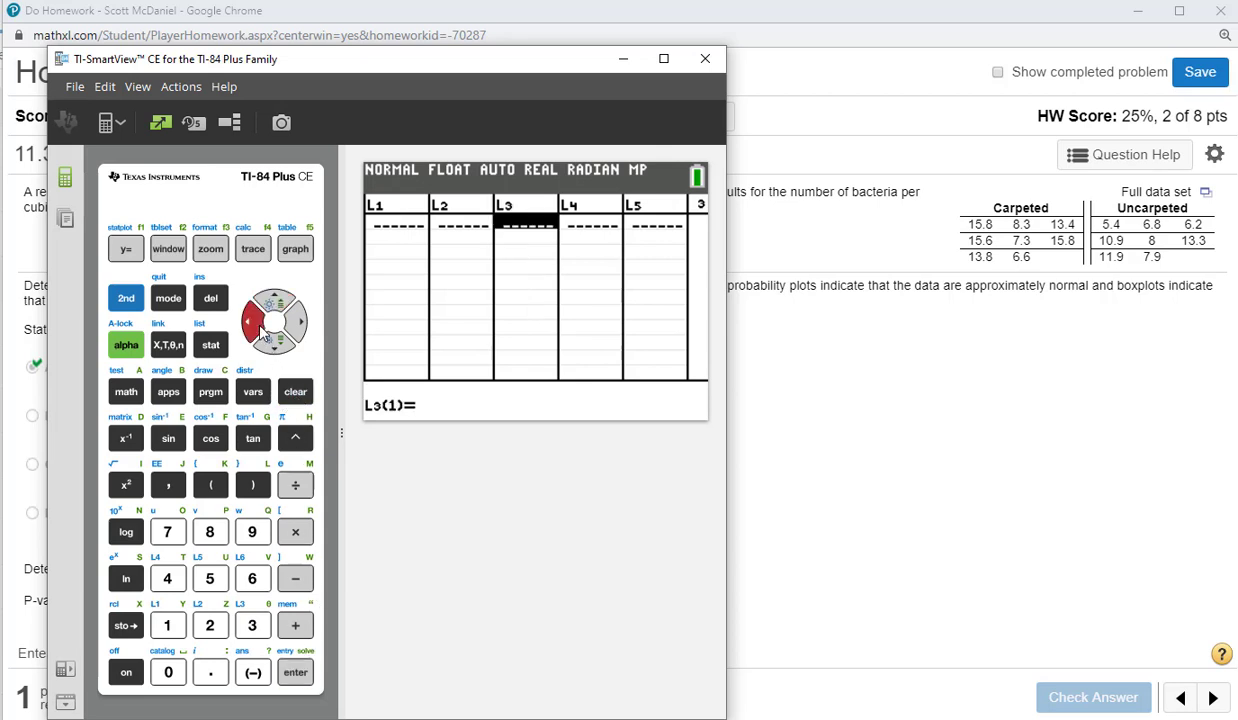
click(259, 328)
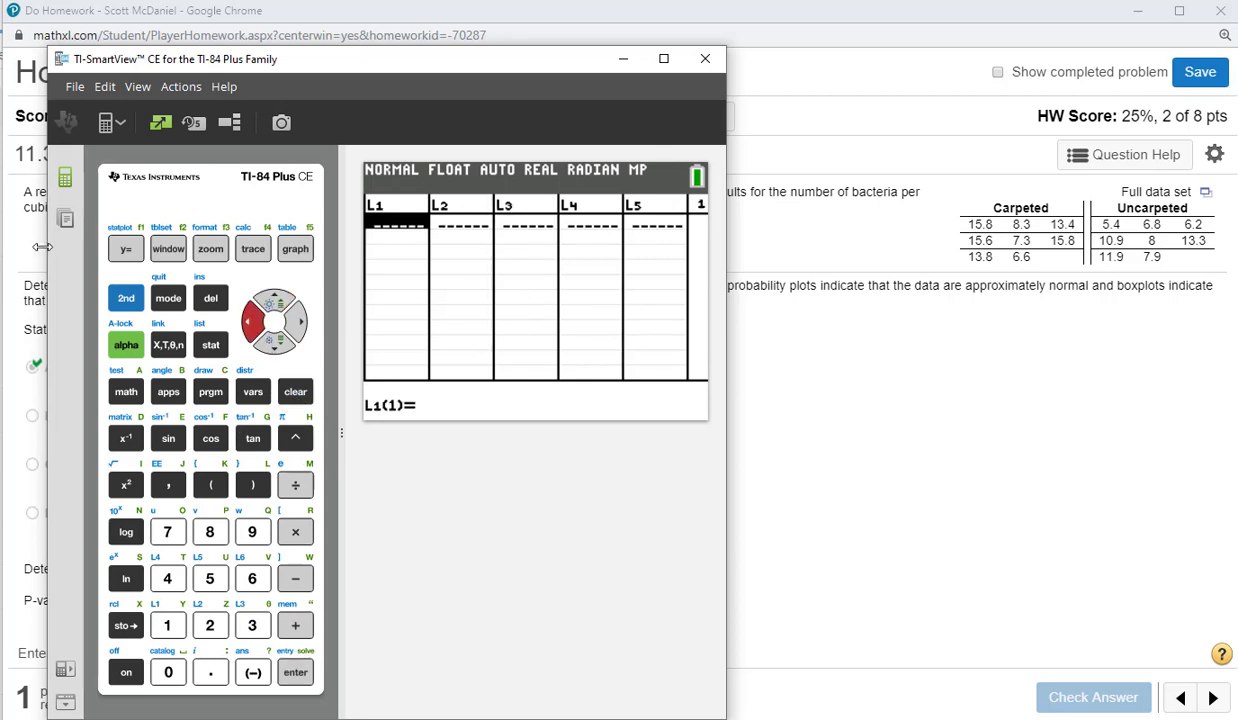
text(15.8)
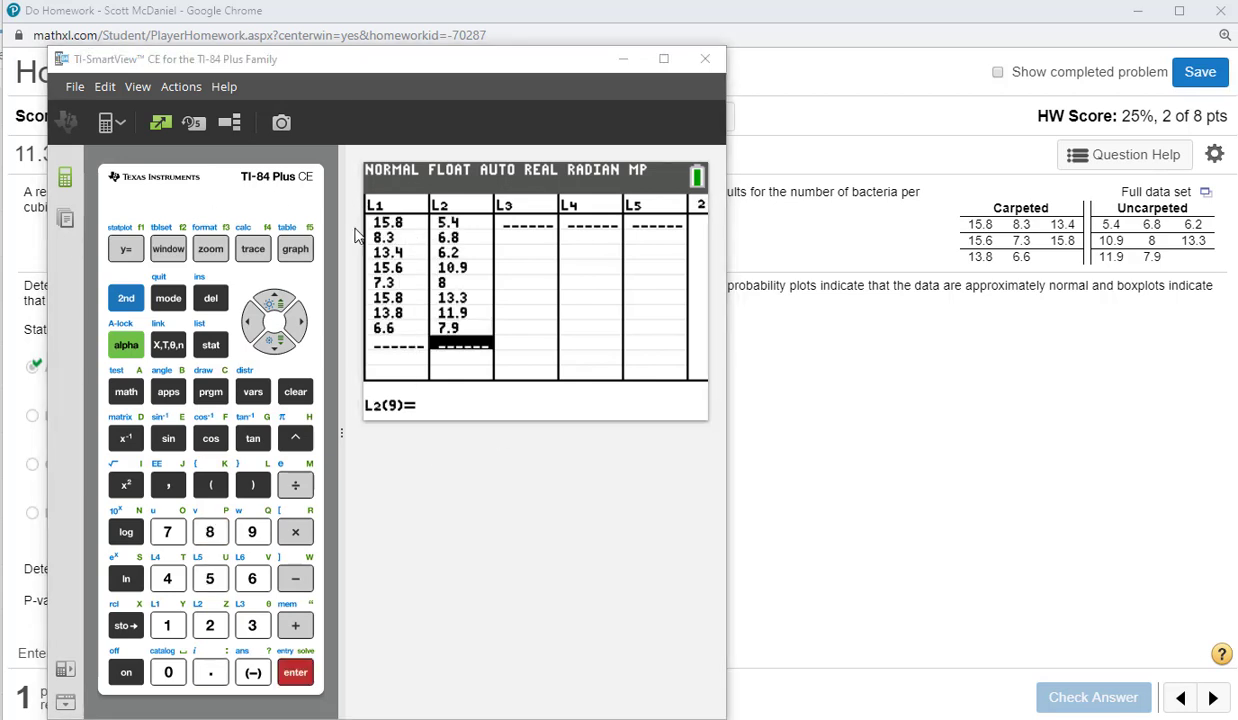
key(Escape)
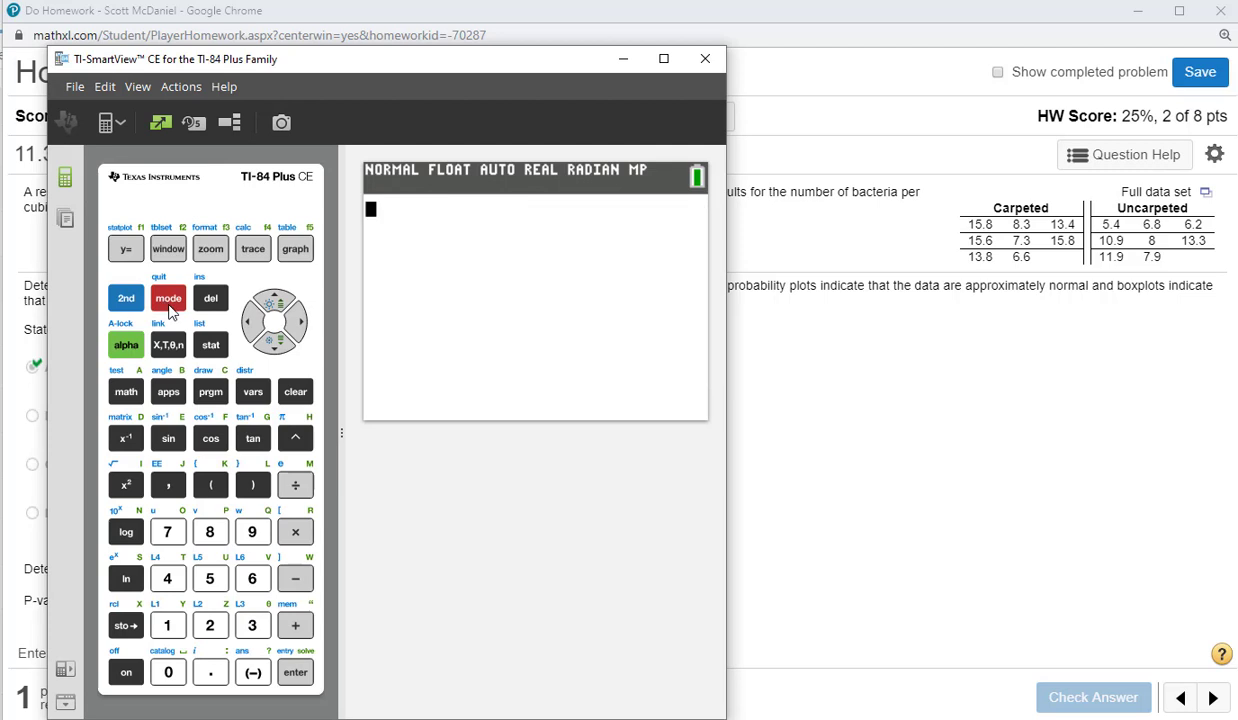
- Open STAT TESTS 2-SampTTest and set its input to Data
click(212, 348)
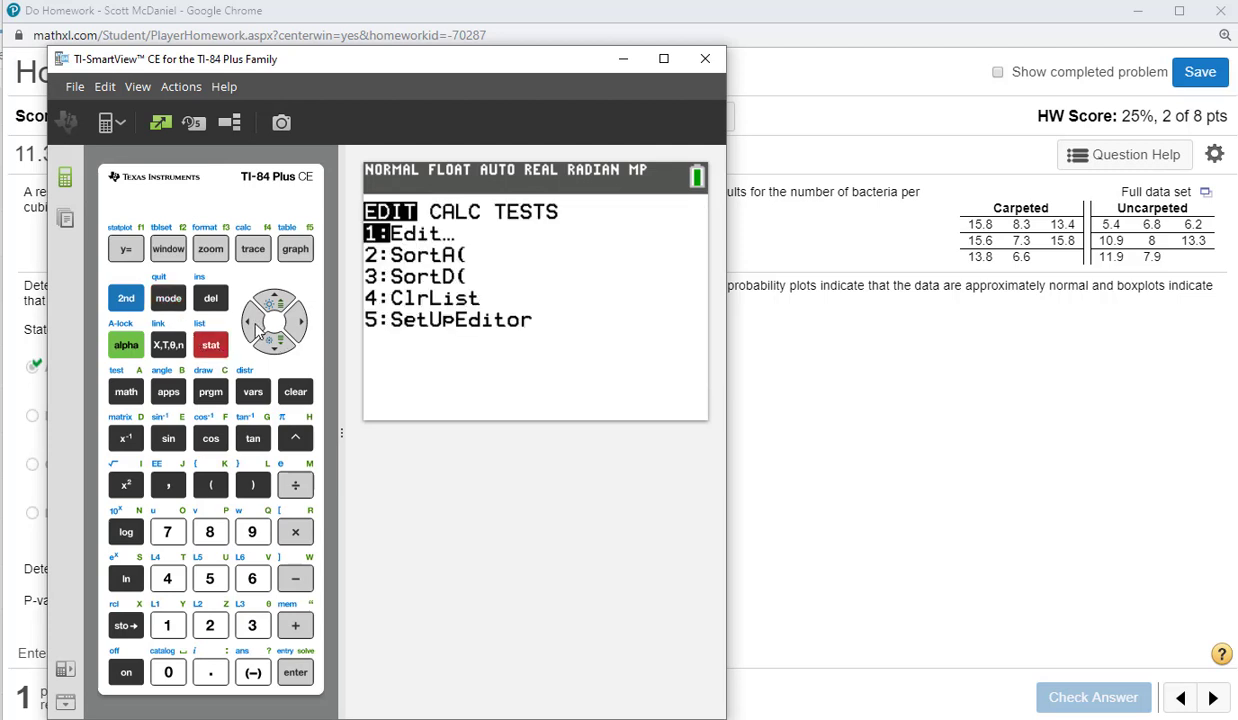
click(255, 327)
click(272, 345)
click(272, 345)
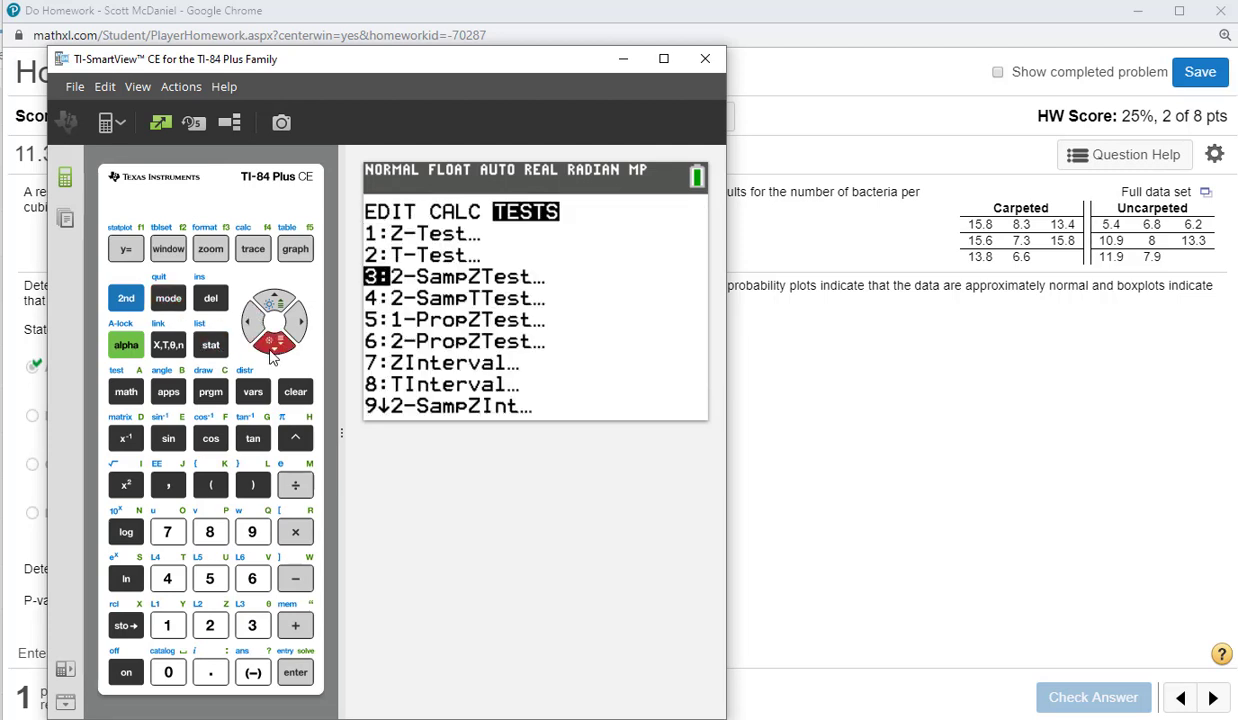
click(271, 346)
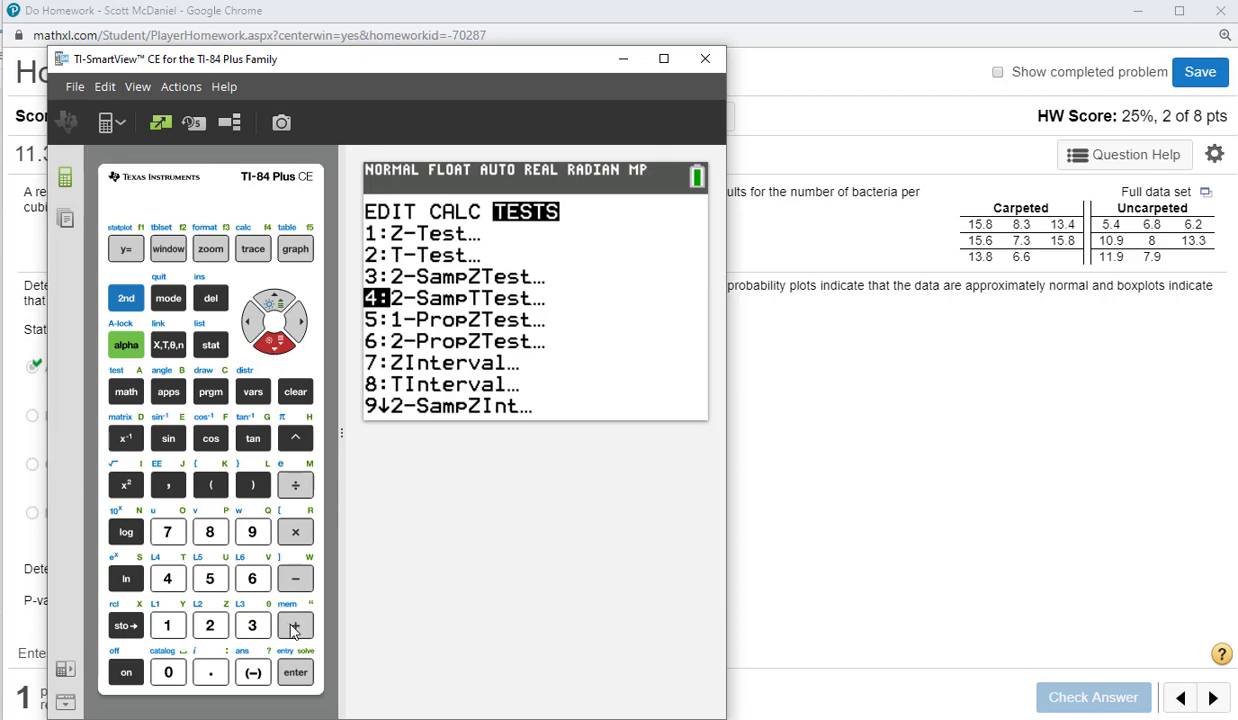
click(296, 672)
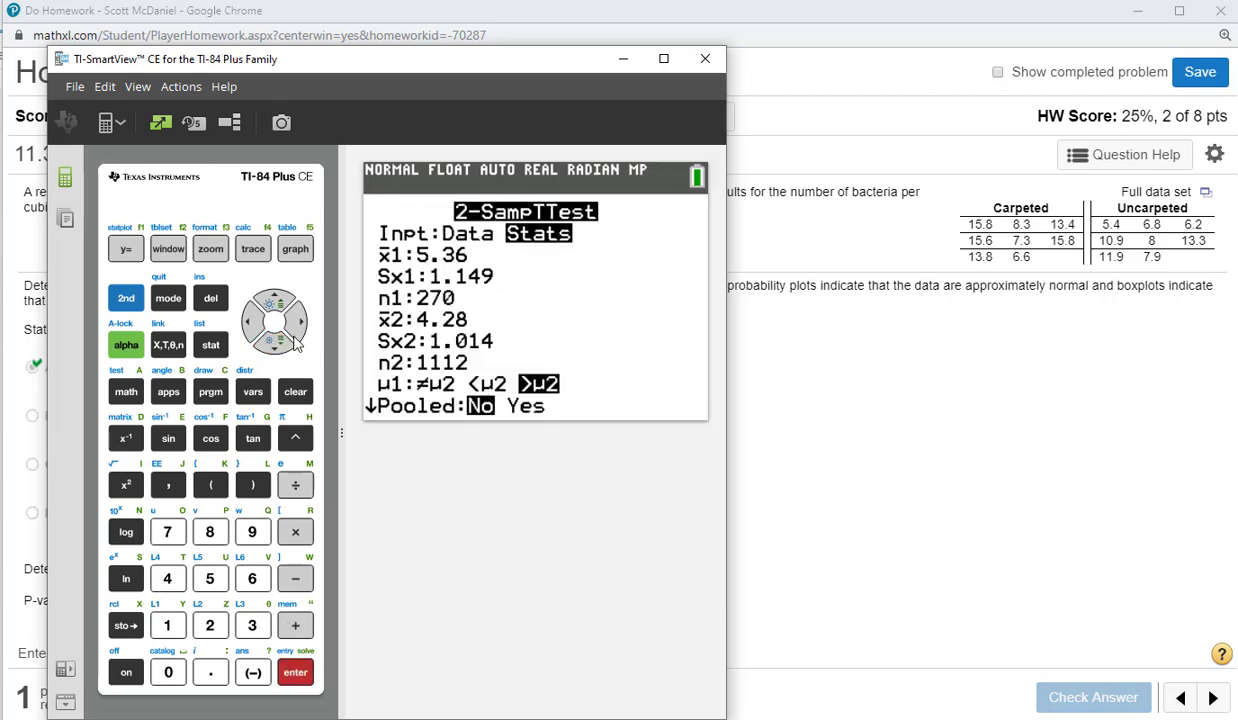
click(253, 321)
click(296, 672)
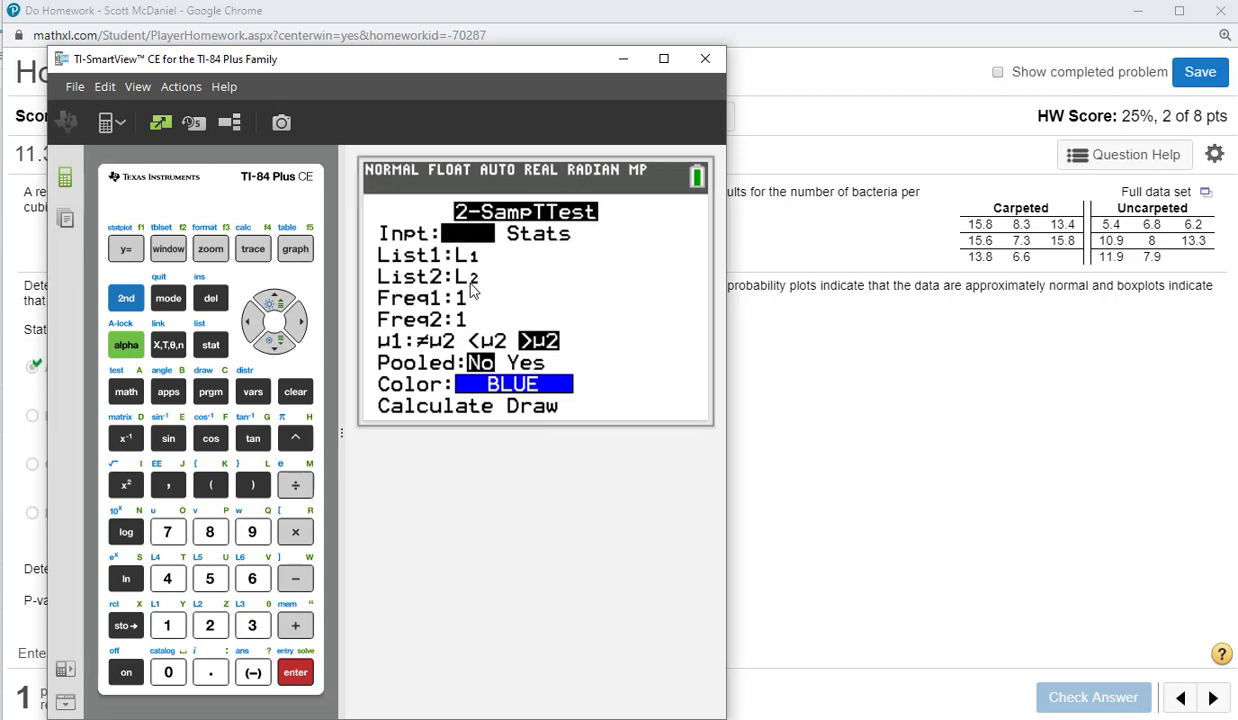
- Confirm List1 L1, List2 L2, alternative >μ2 and Pooled: No
click(280, 344)
click(280, 344)
click(280, 344)
click(280, 344)
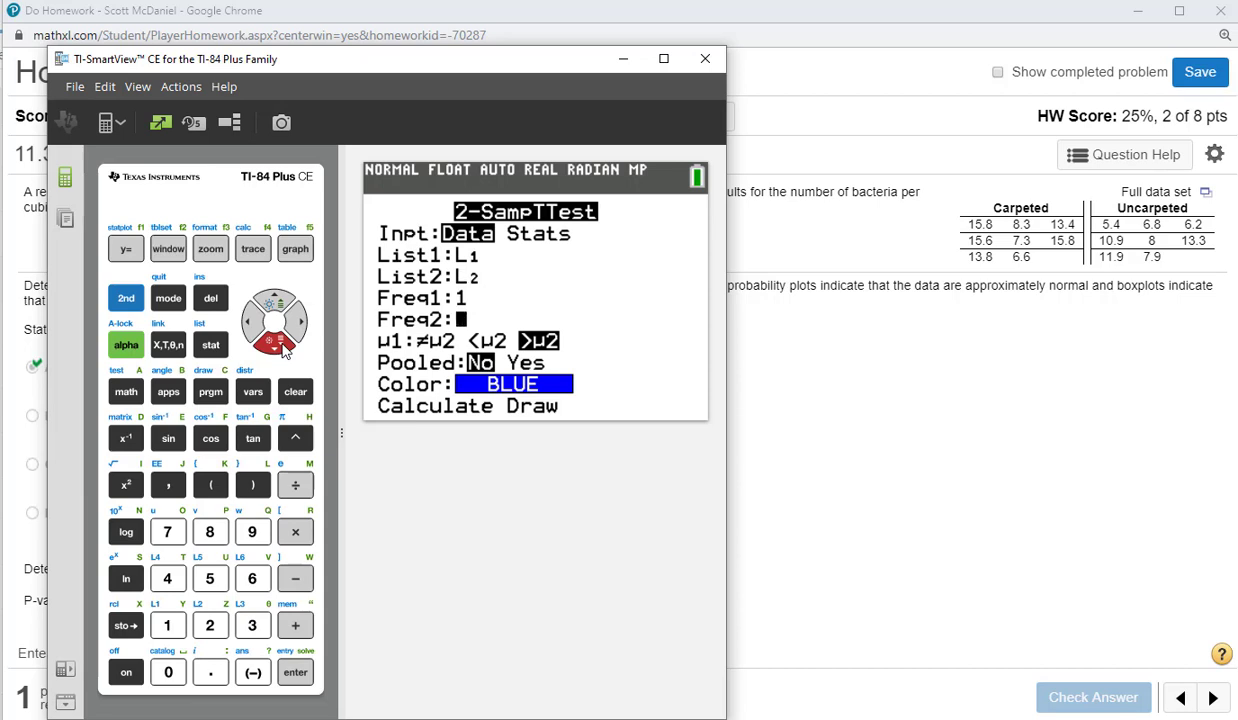
click(281, 344)
click(280, 344)
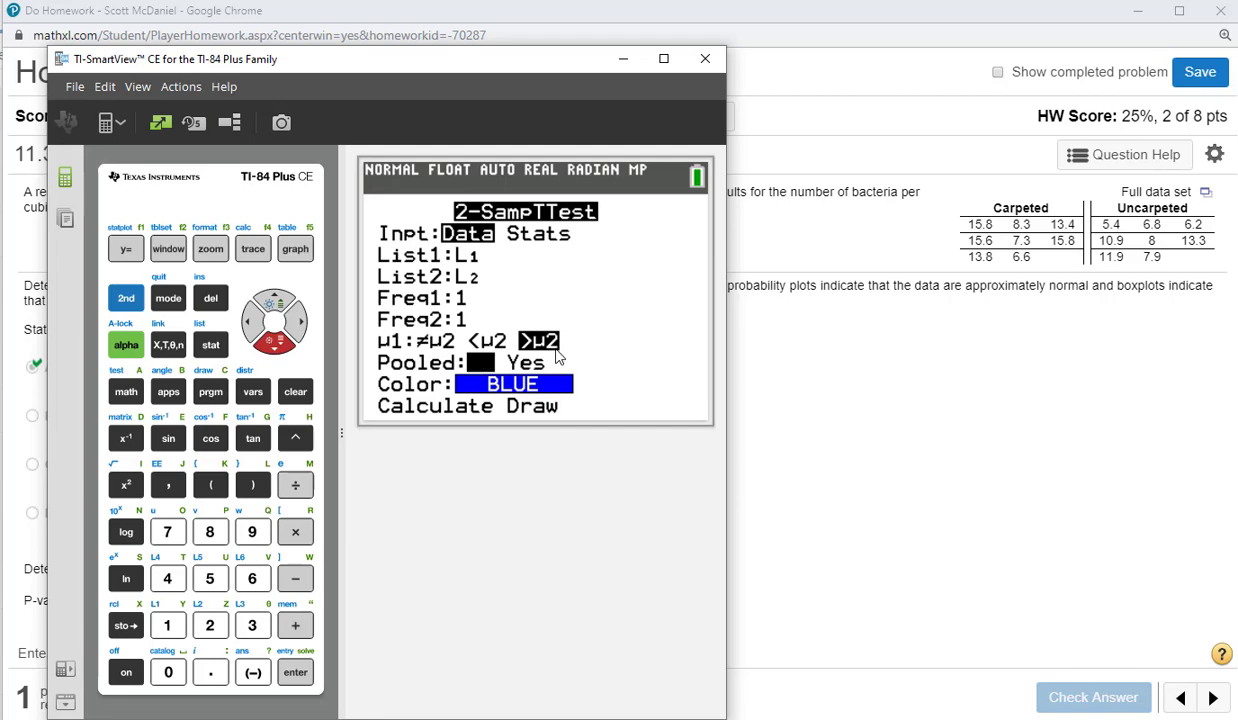
drag(301, 75, 578, 40)
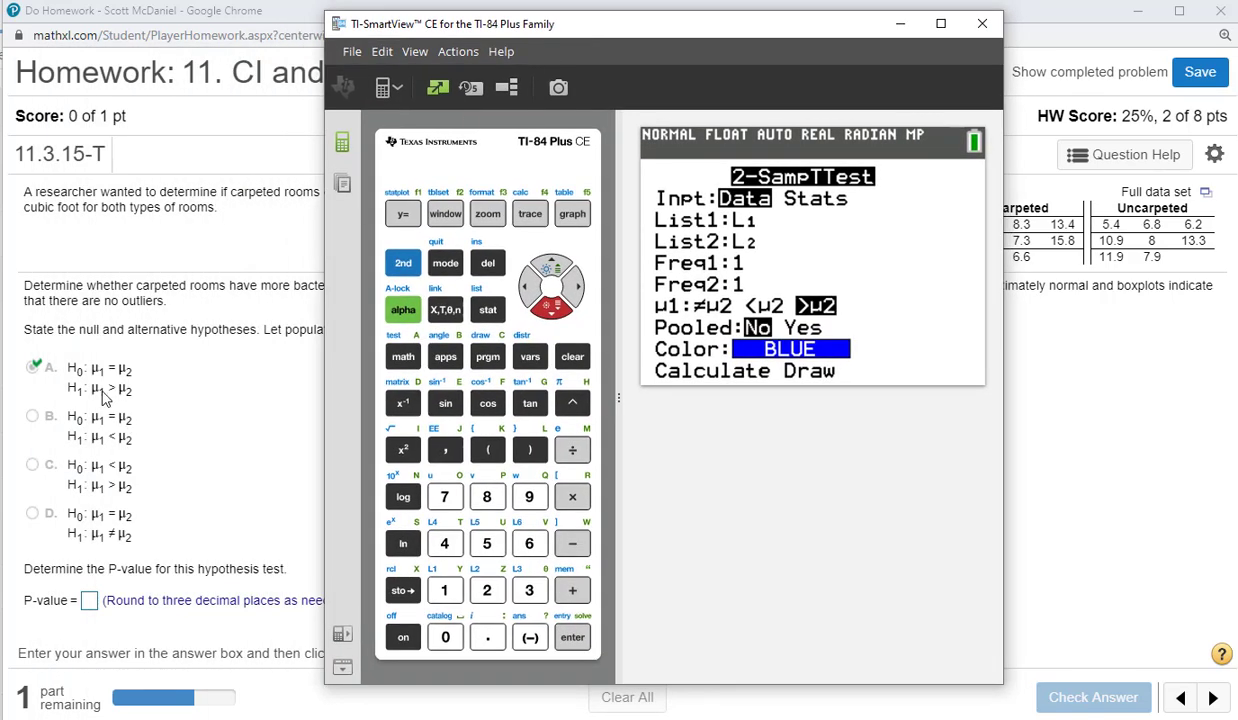
- Calculate the 2-SampTTest (t = 1.8798, p = 0.0416) and enter .042 as MathXL's P-value
click(555, 310)
click(572, 637)
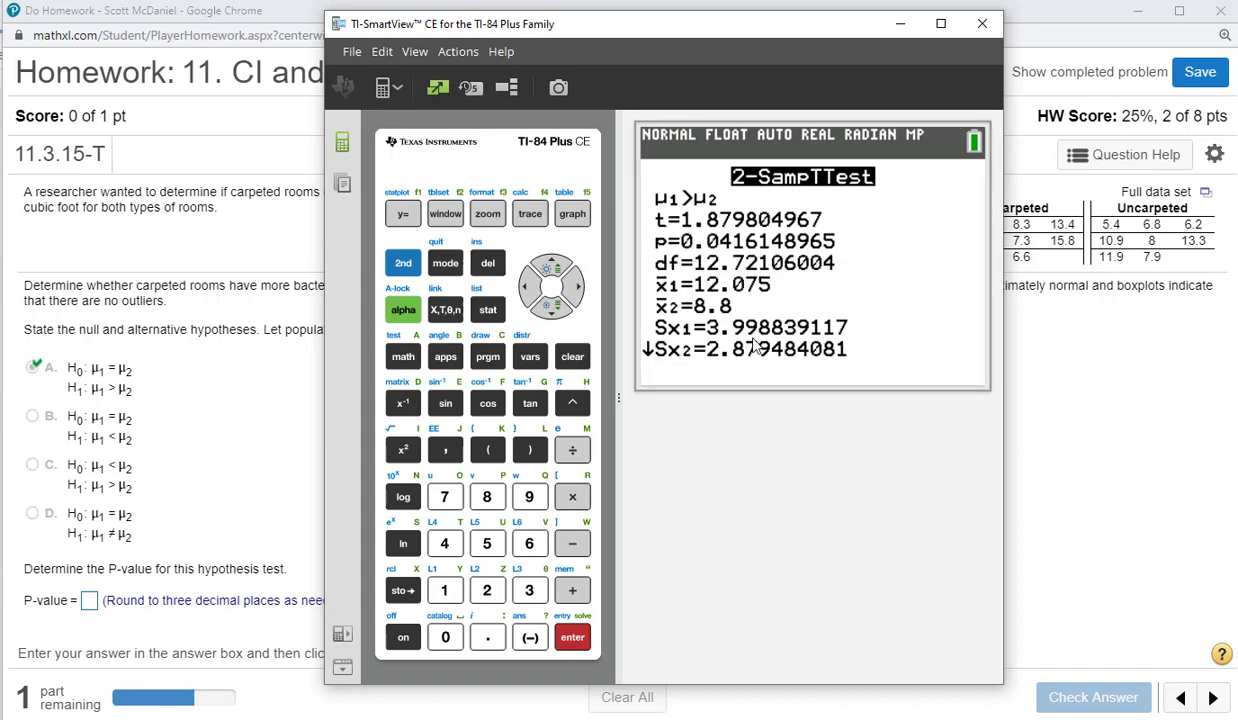
click(555, 316)
click(551, 268)
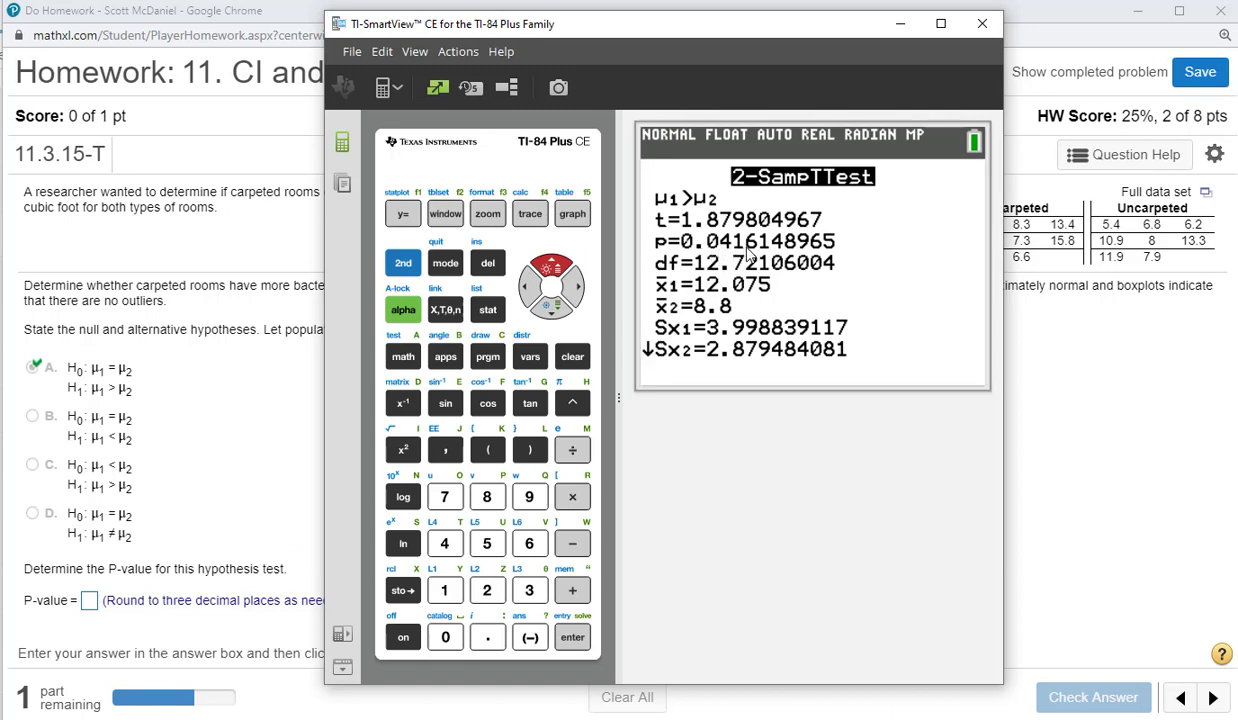
click(89, 600)
text(.042)
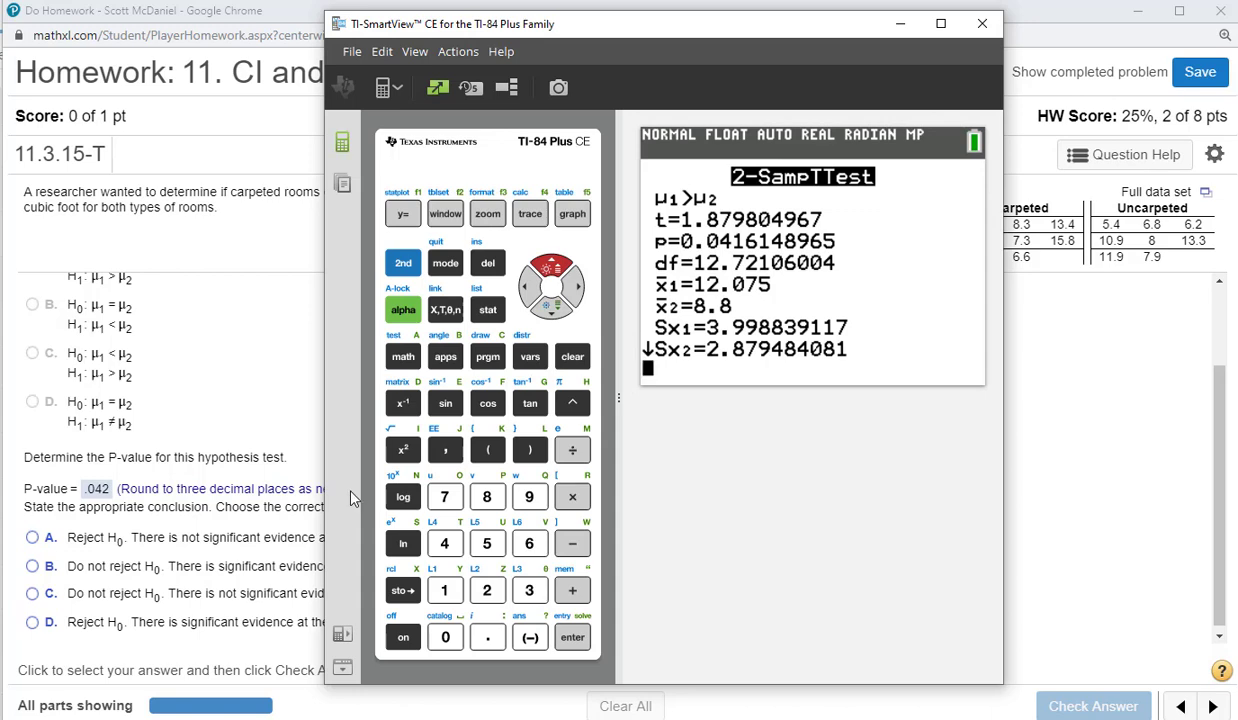
- Choose conclusion C, do not reject H0 for lack of significant evidence, and check the answer
click(180, 478)
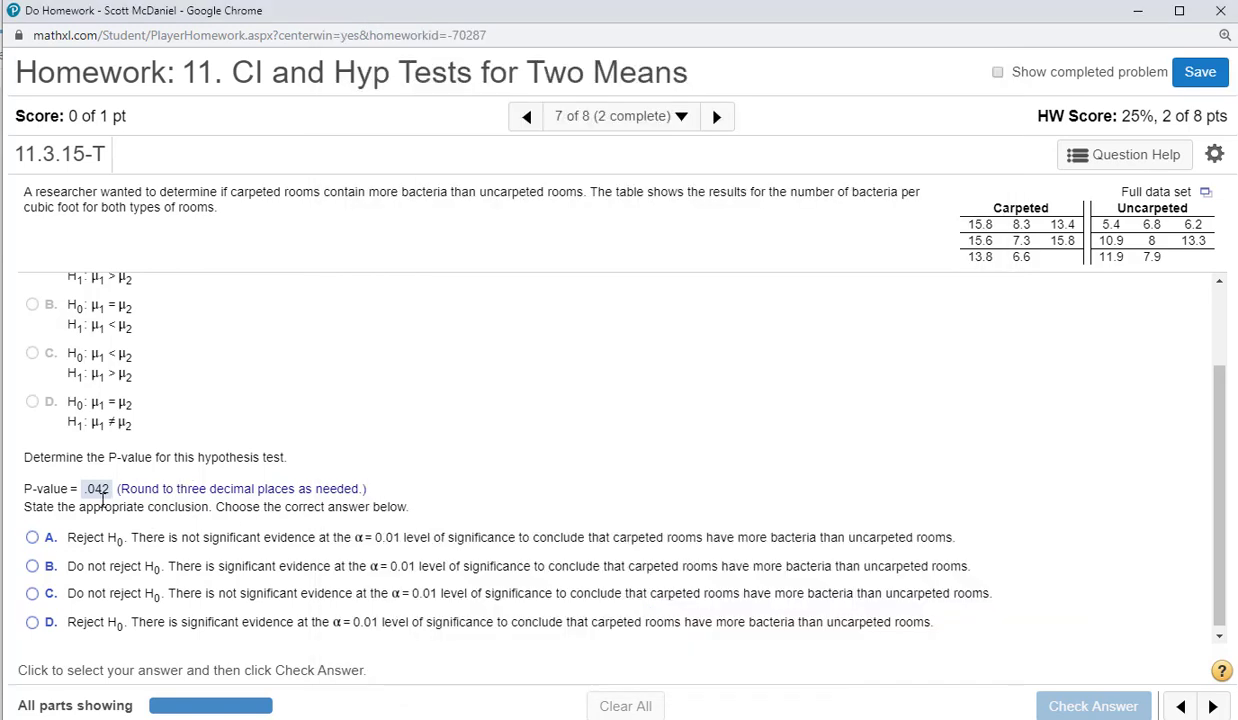
scroll(230, 486, up, 2)
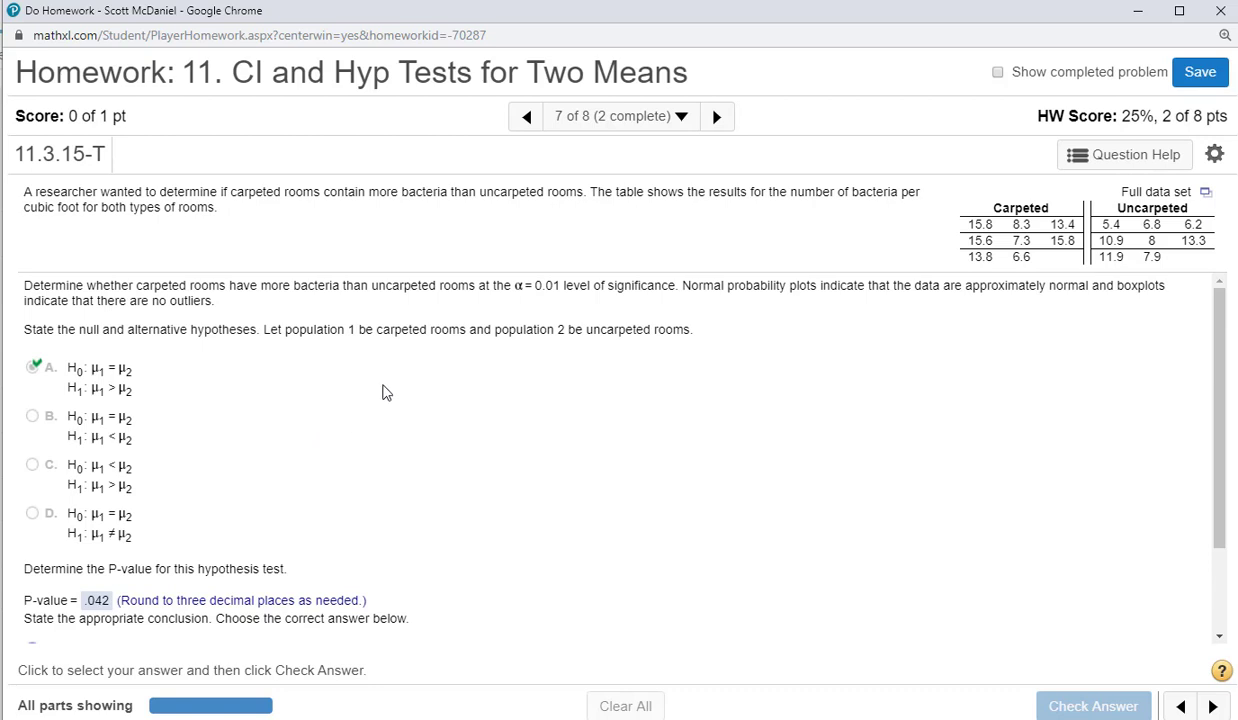
scroll(433, 487, down, 2)
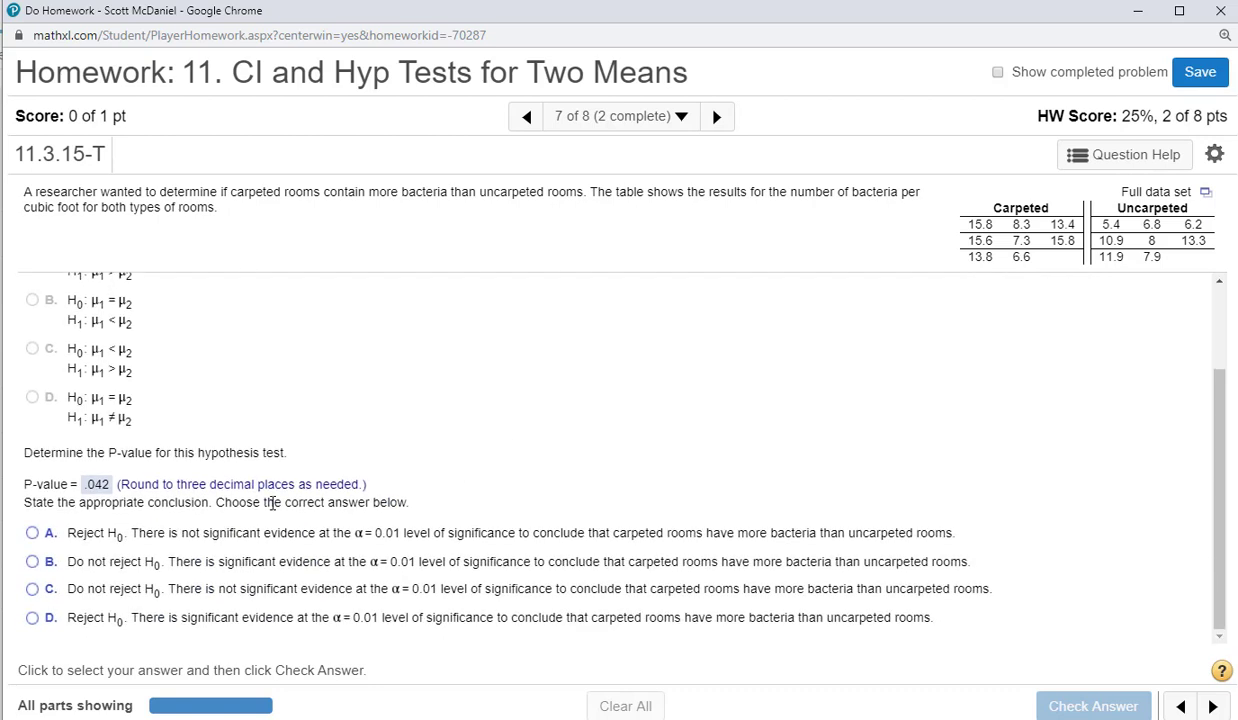
scroll(262, 484, up, 2)
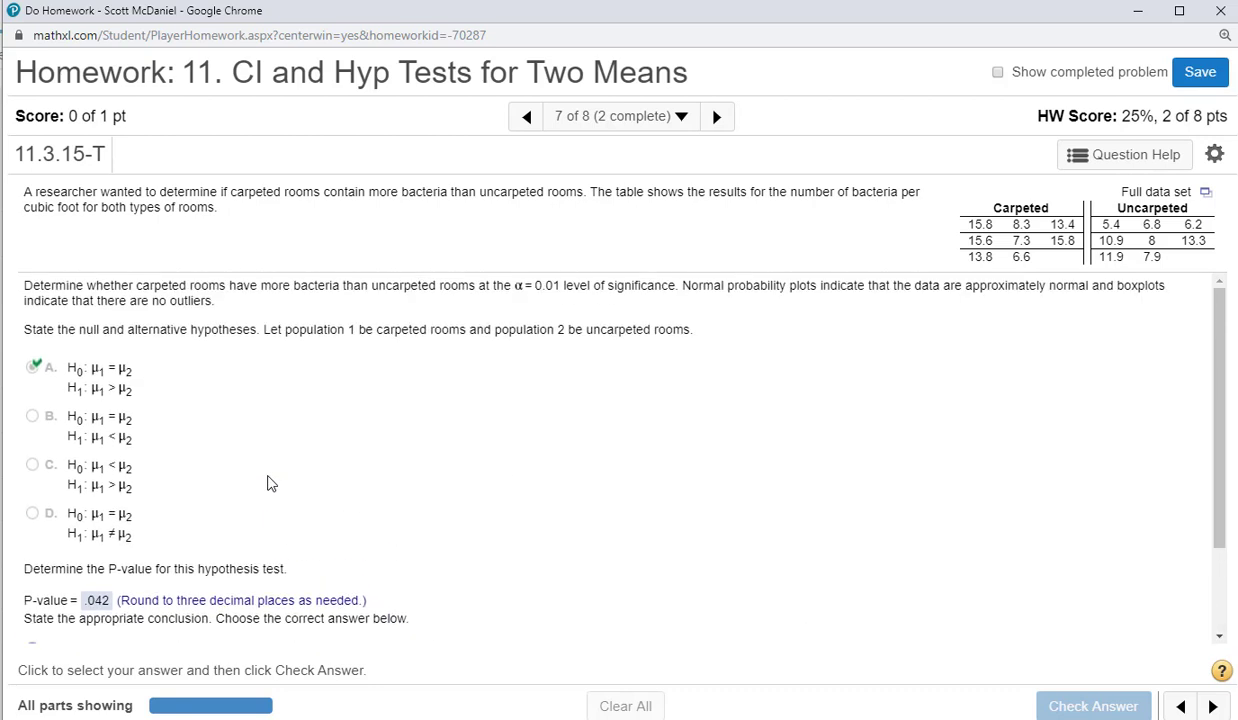
scroll(267, 483, down, 2)
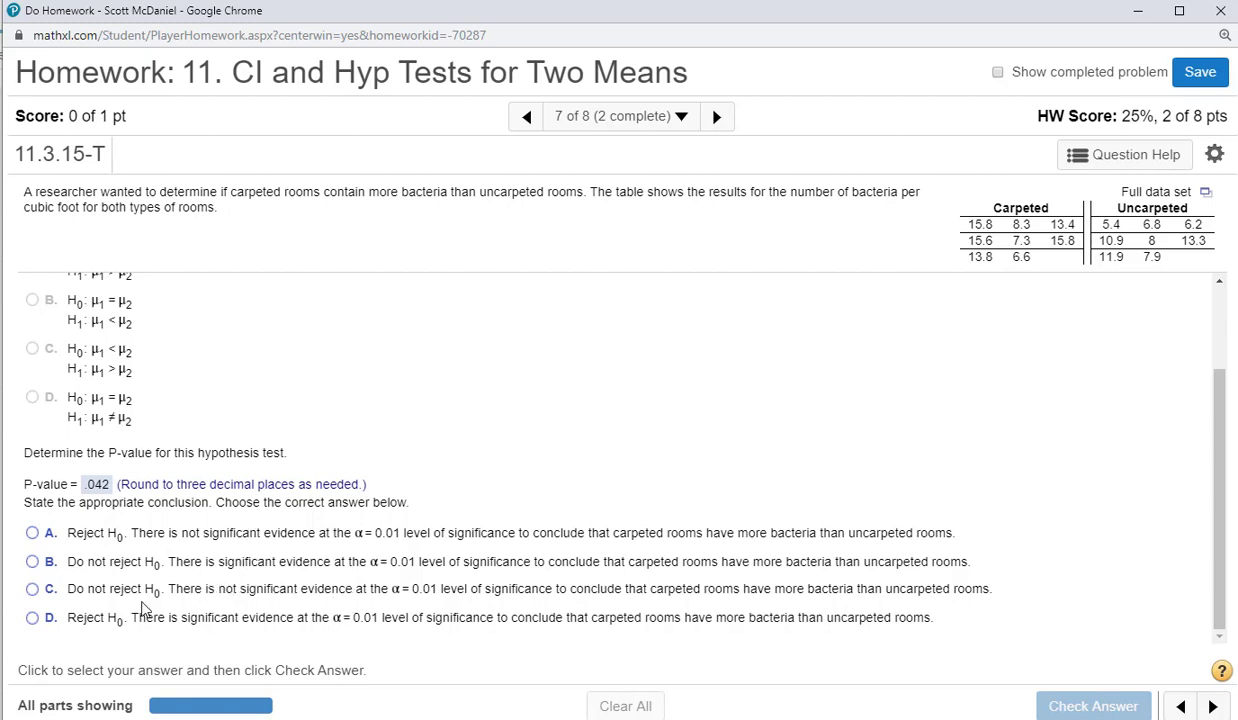
click(34, 592)
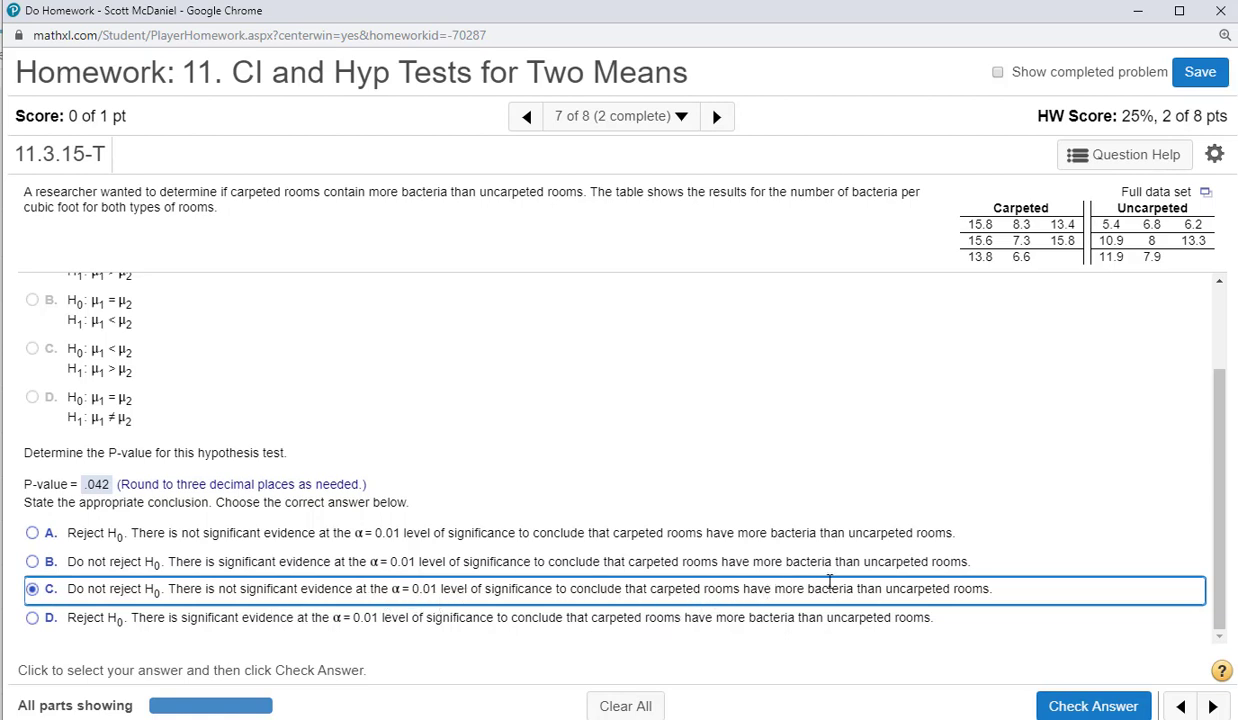
scroll(688, 475, up, 2)
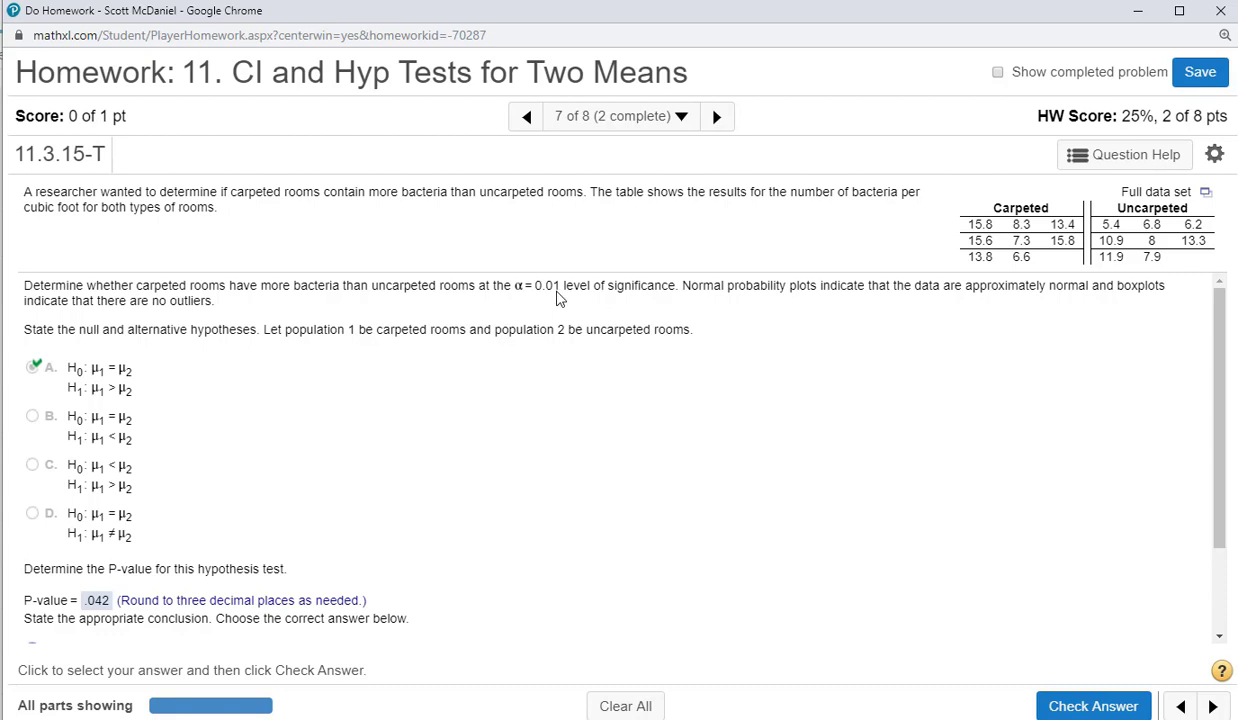
scroll(755, 578, down, 2)
click(1085, 703)
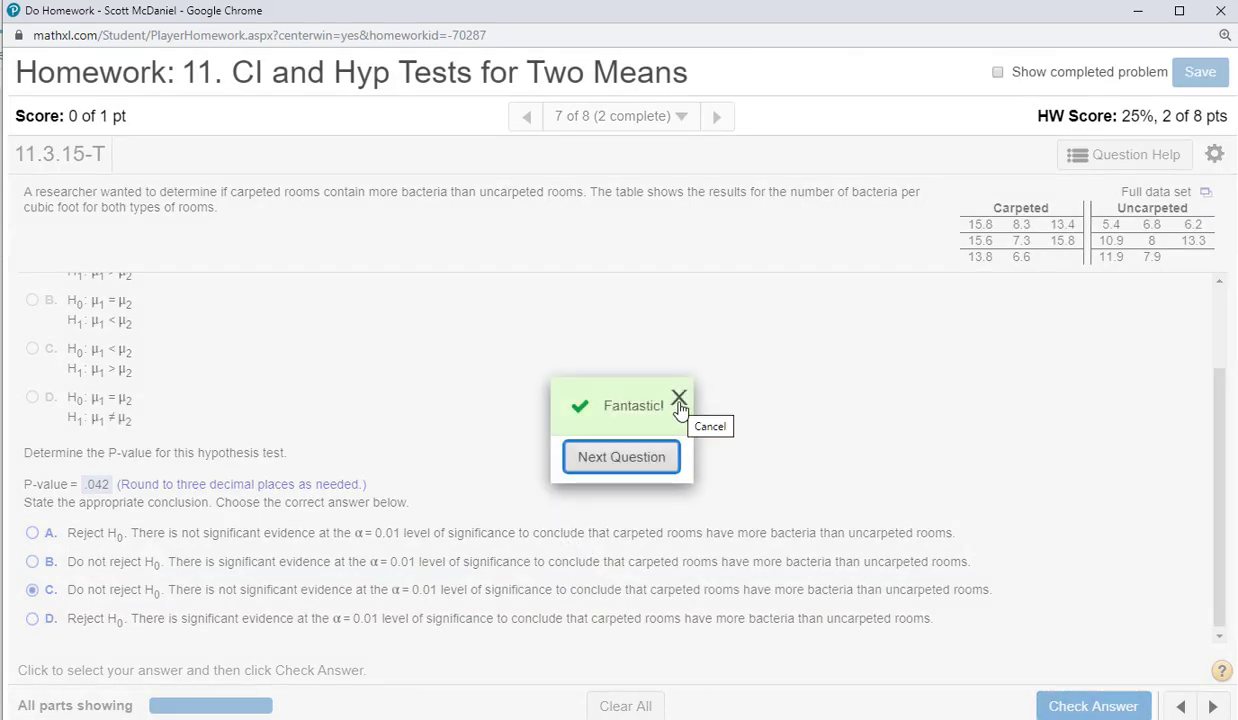
click(679, 400)
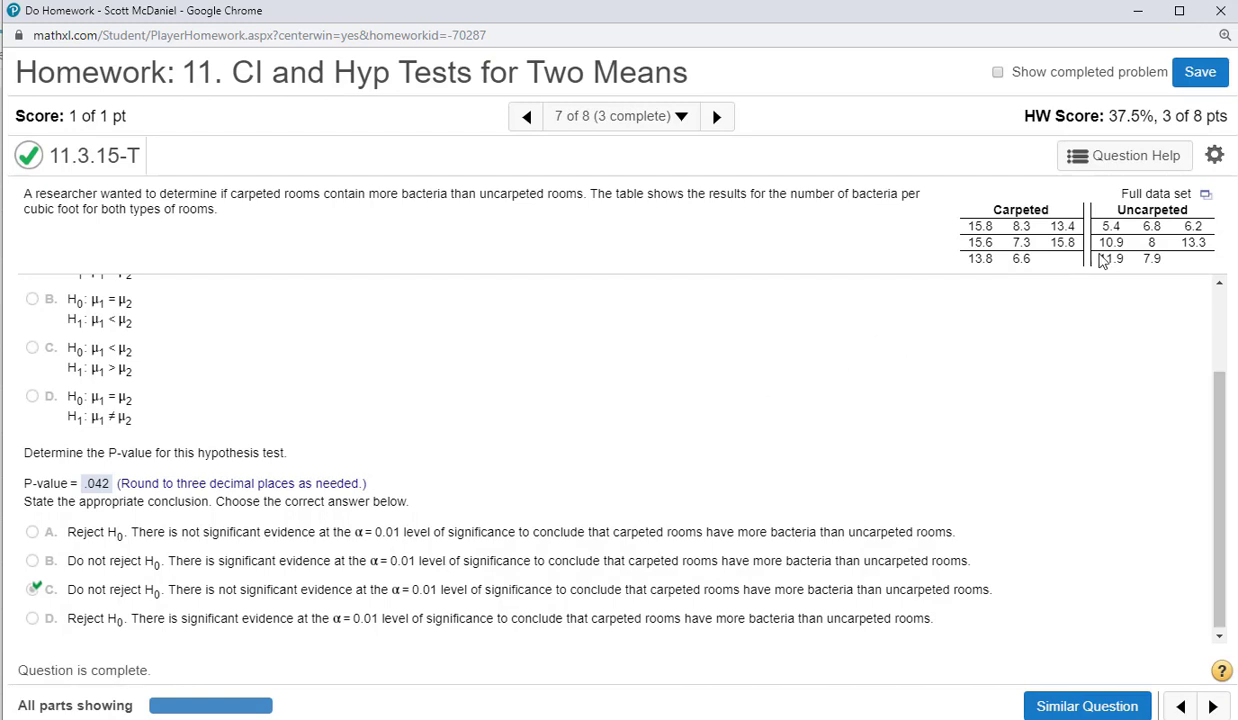
- Open the data set in StatCrunch and start a Two Sample T test with data
click(1205, 197)
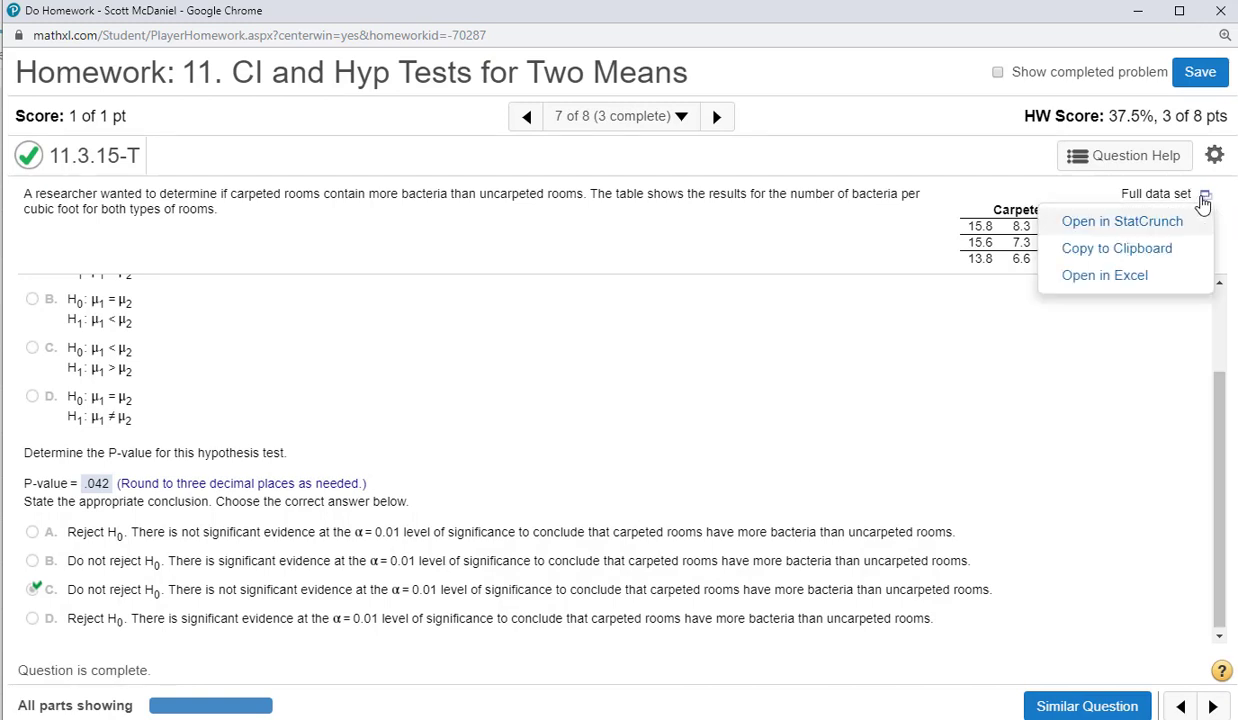
click(1147, 229)
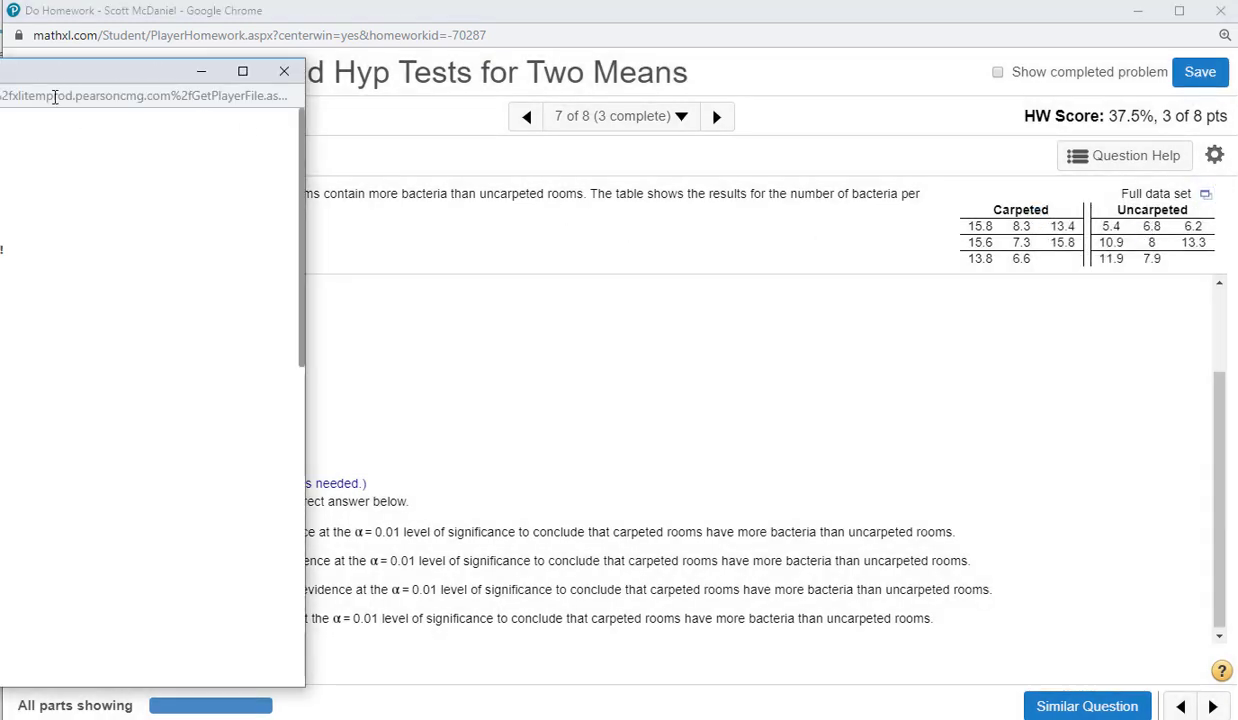
drag(2, 72, 515, 75)
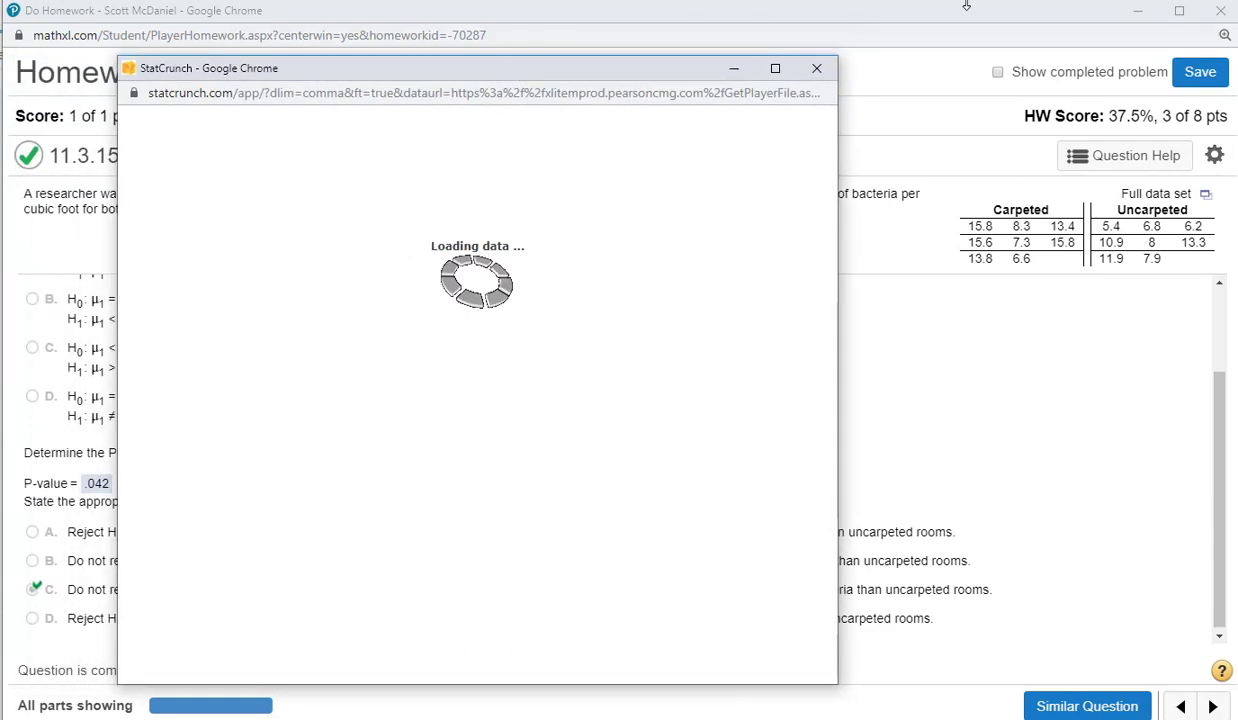
click(440, 148)
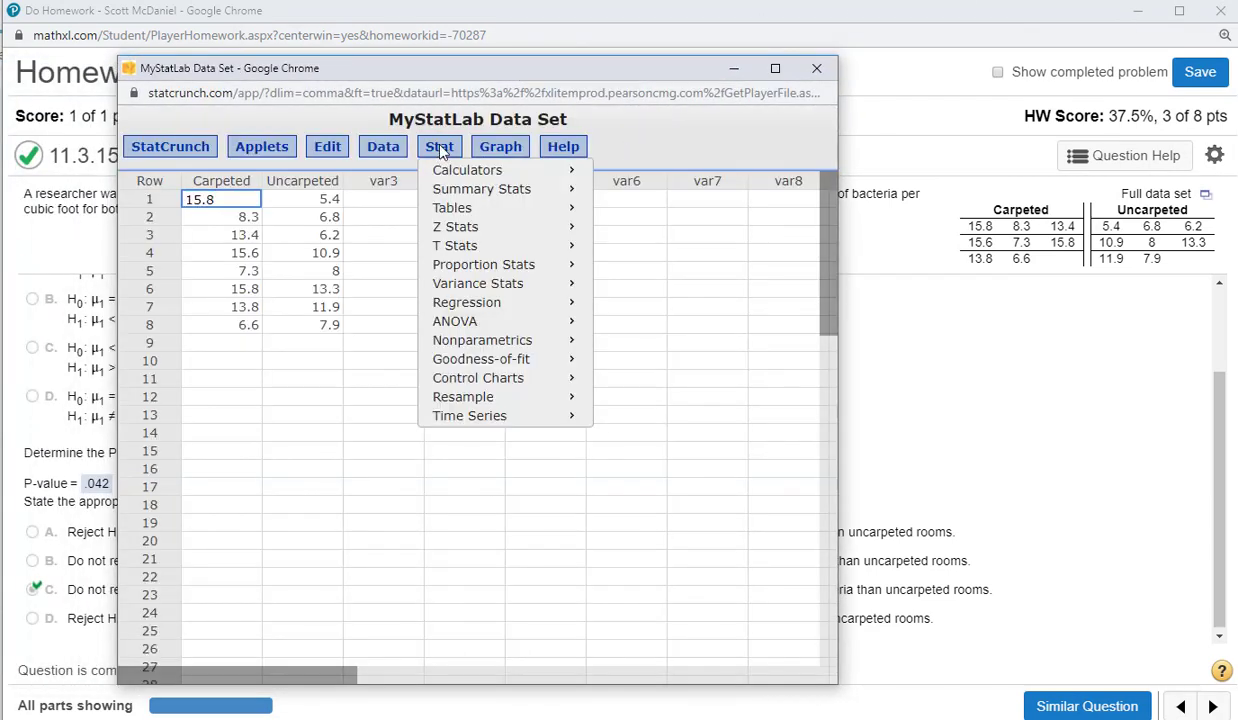
mouse_move(490, 250)
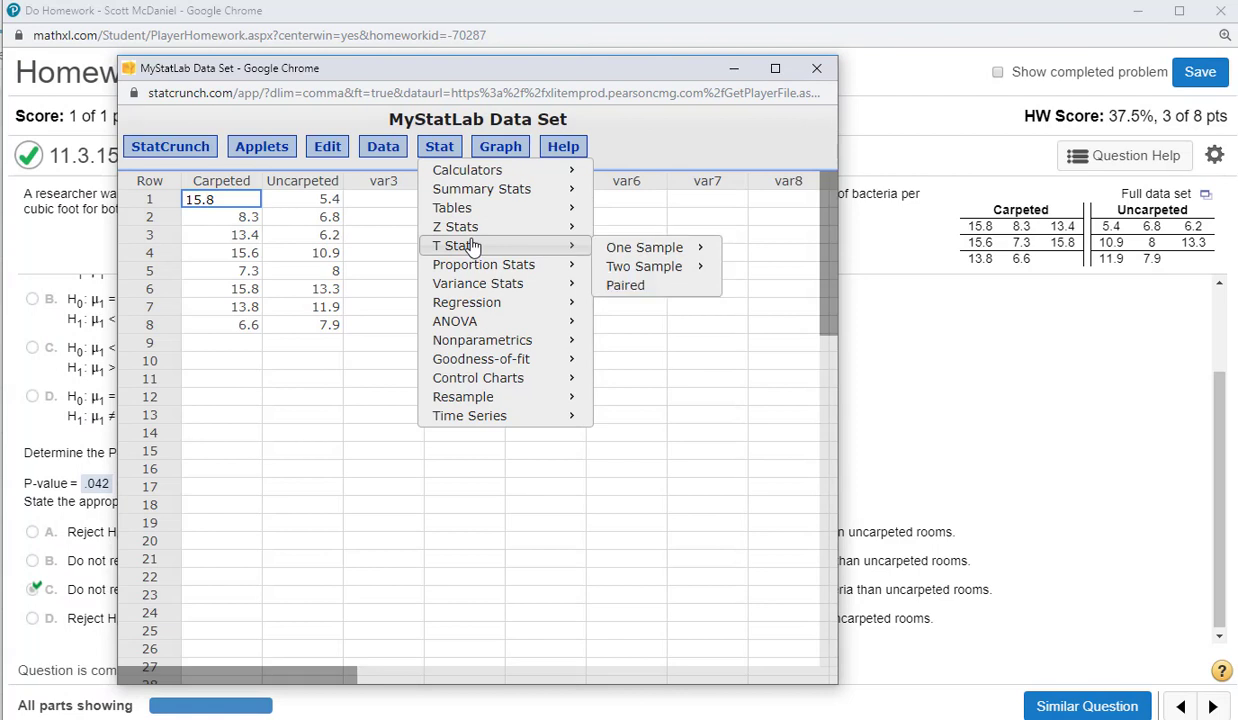
mouse_move(650, 266)
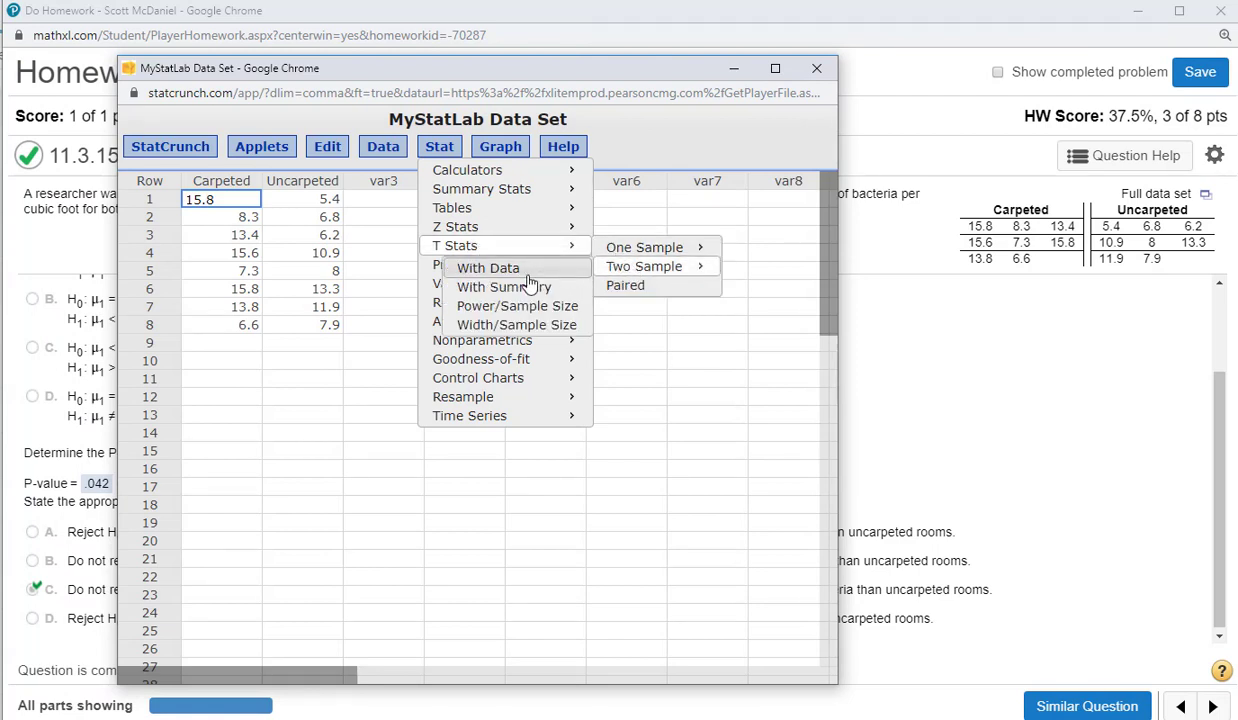
click(486, 268)
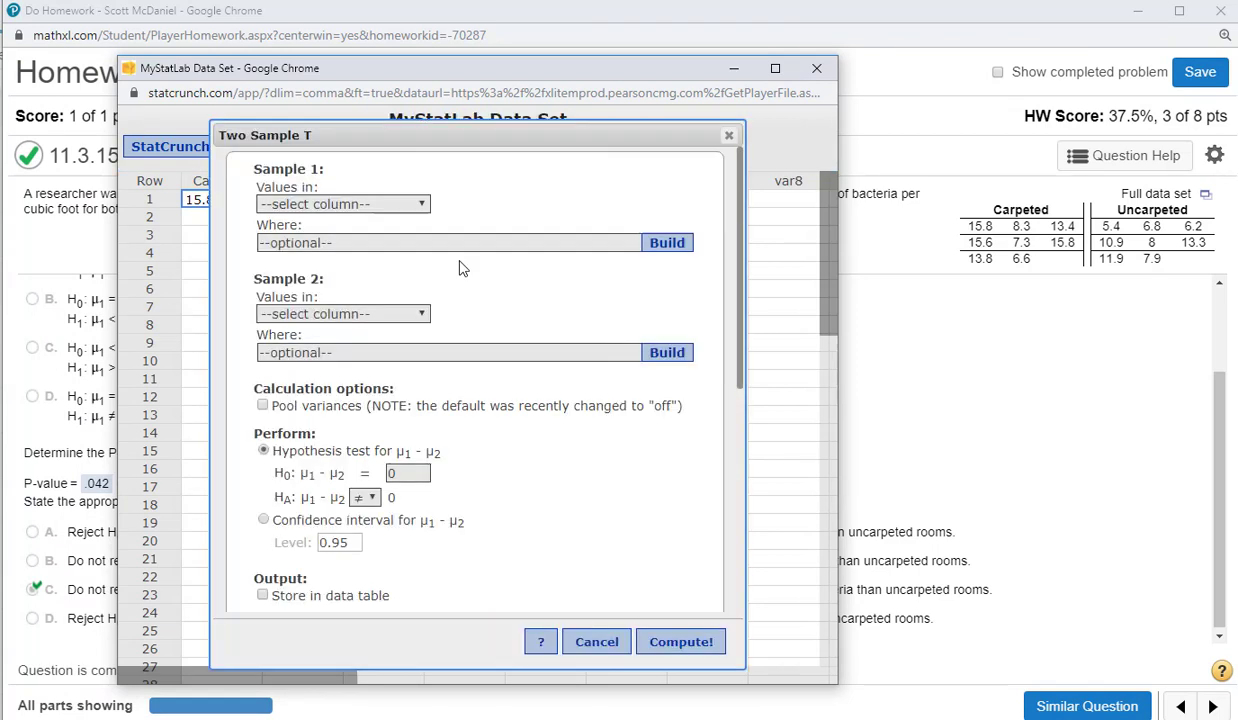
- Test Carpeted versus Uncarpeted with HA greater-than and compute, giving P-value 0.0416
click(360, 208)
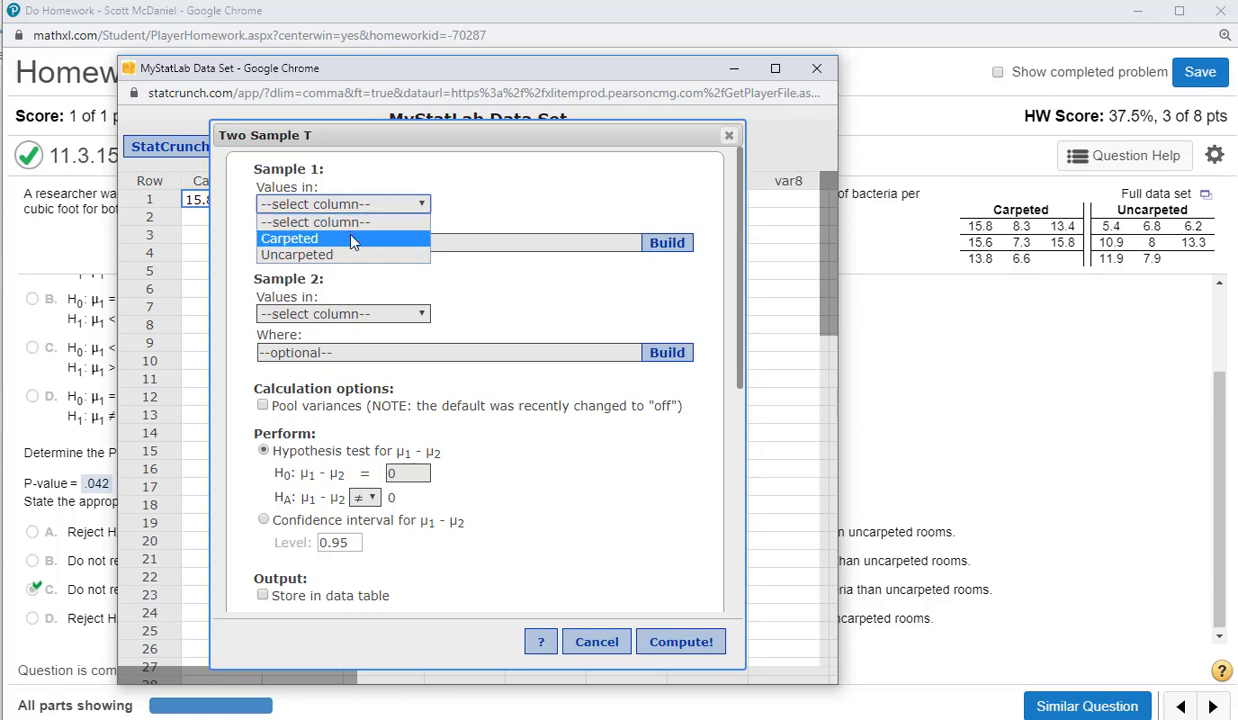
click(340, 234)
click(372, 312)
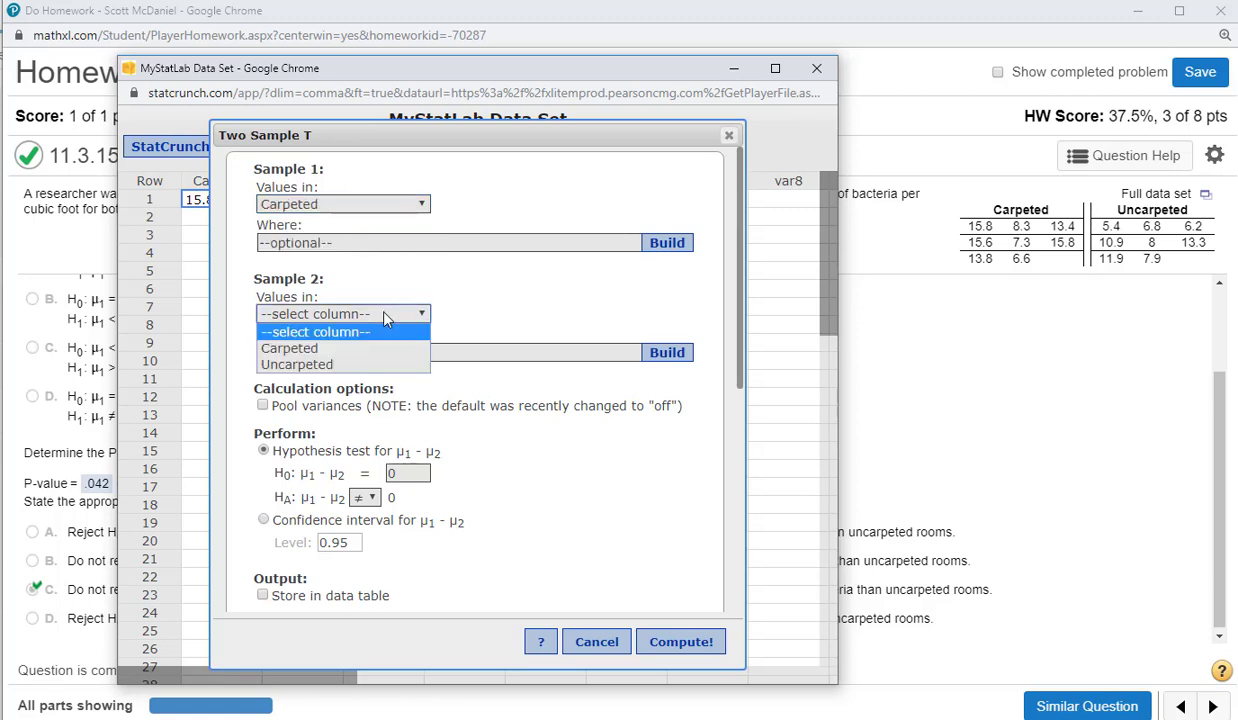
click(358, 360)
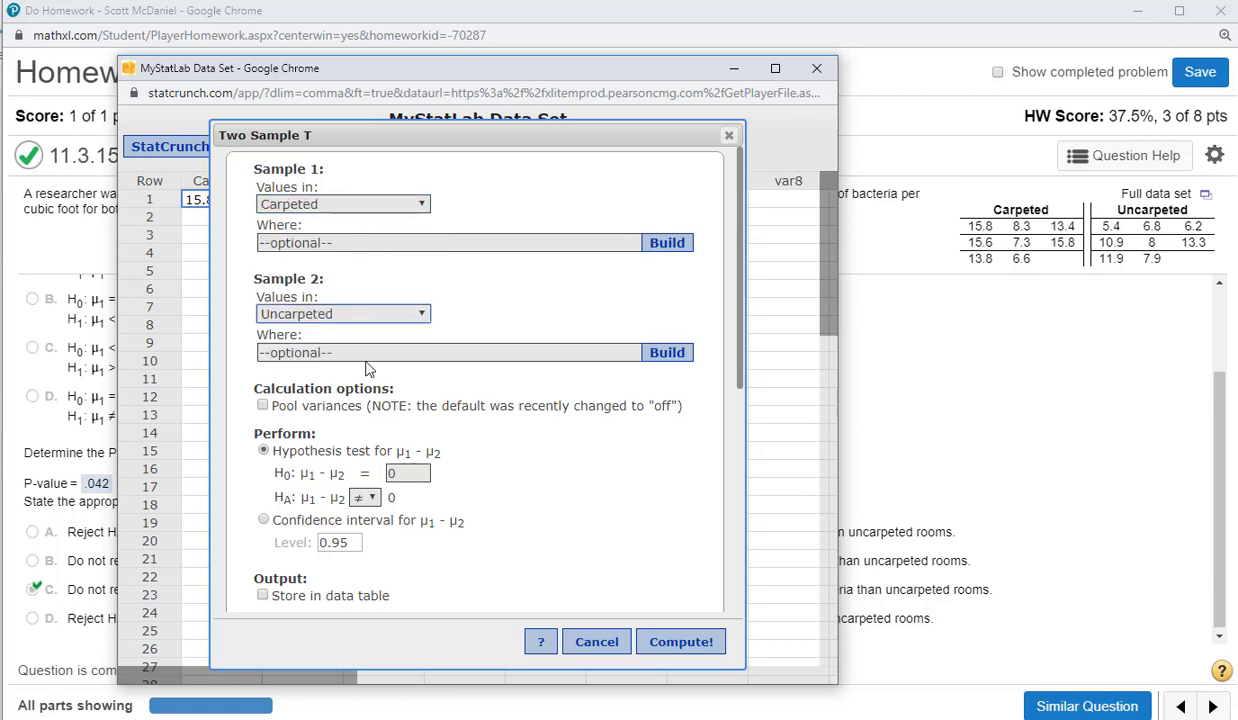
click(362, 498)
click(360, 541)
scroll(608, 535, down, 4)
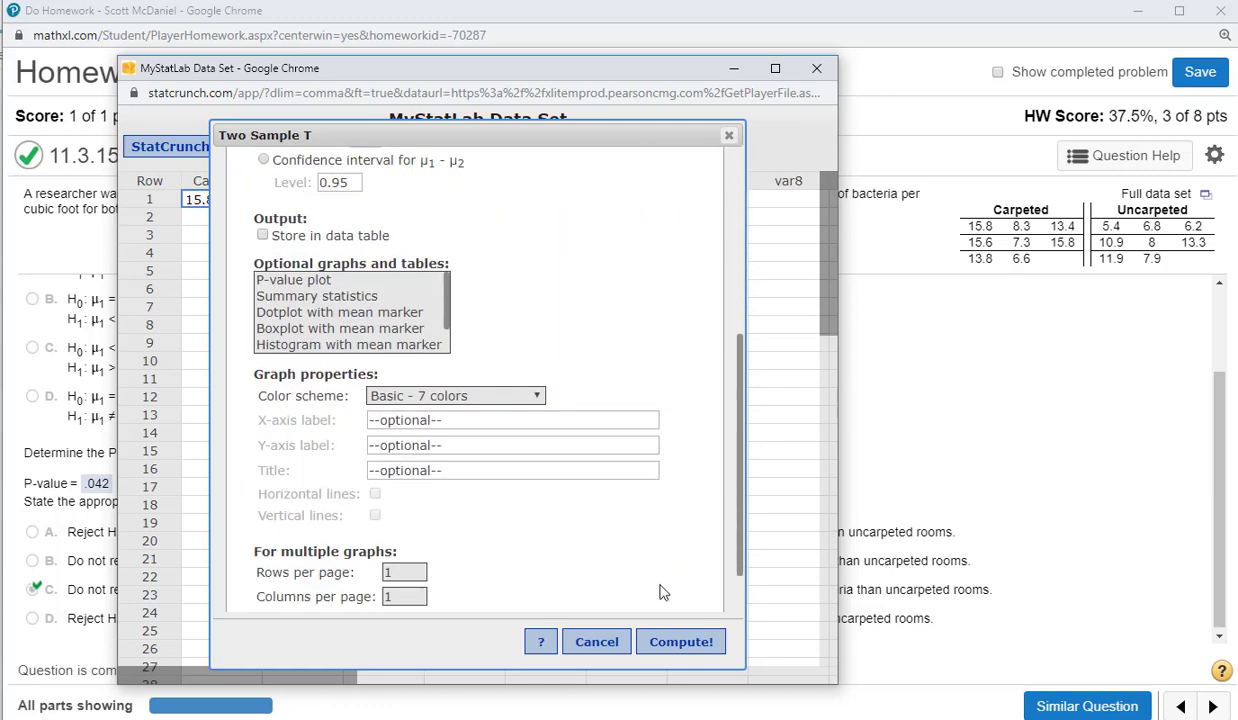
click(682, 643)
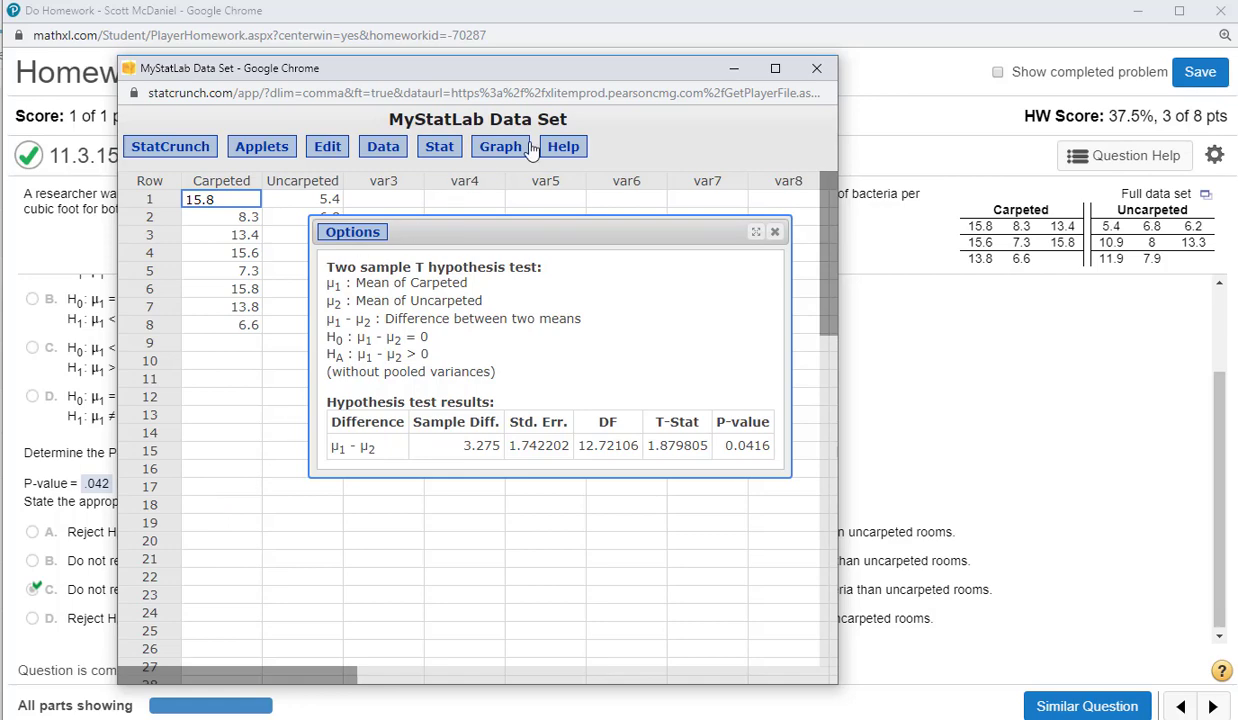
- Close the T test results and draw boxplots of the Carpeted and Uncarpeted columns
drag(530, 222, 446, 153)
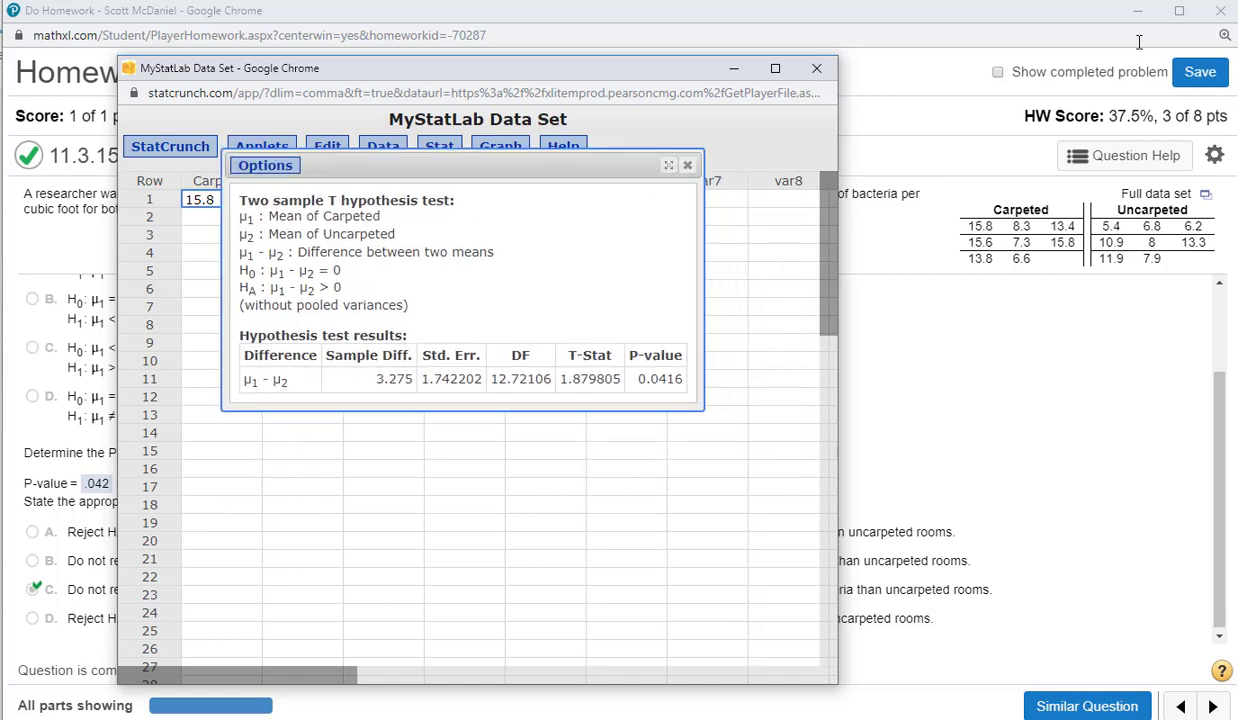
click(687, 165)
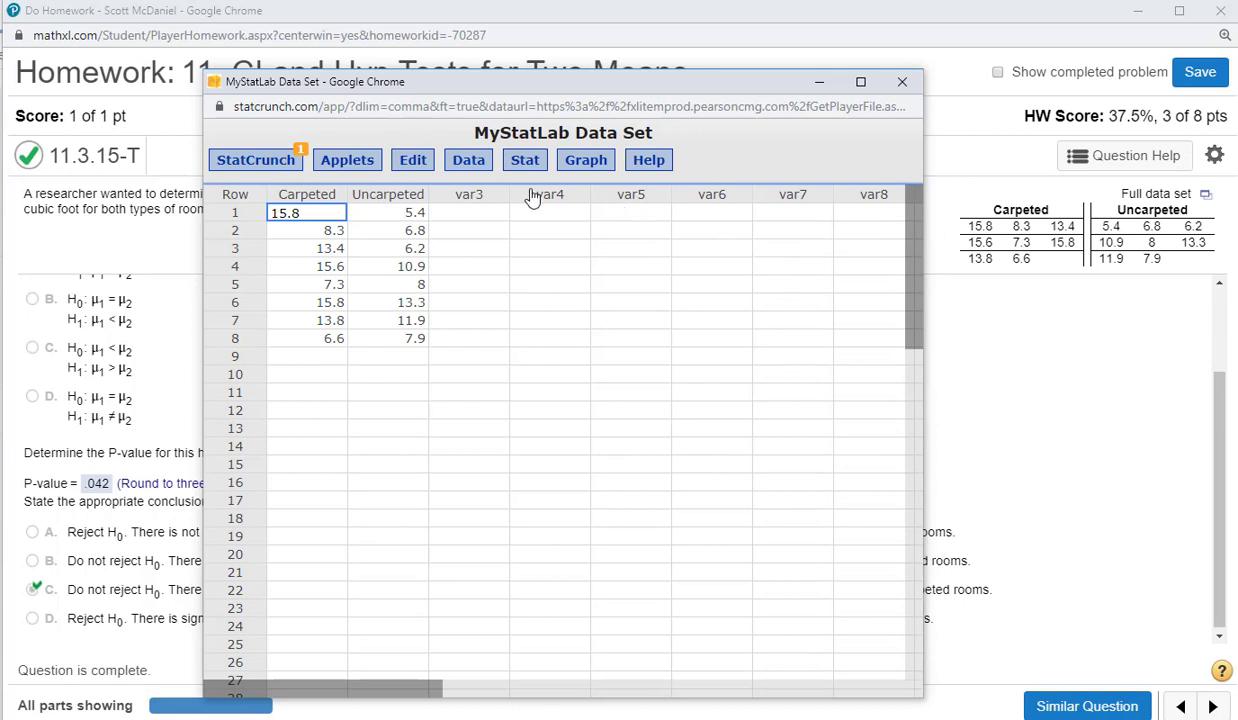
click(580, 162)
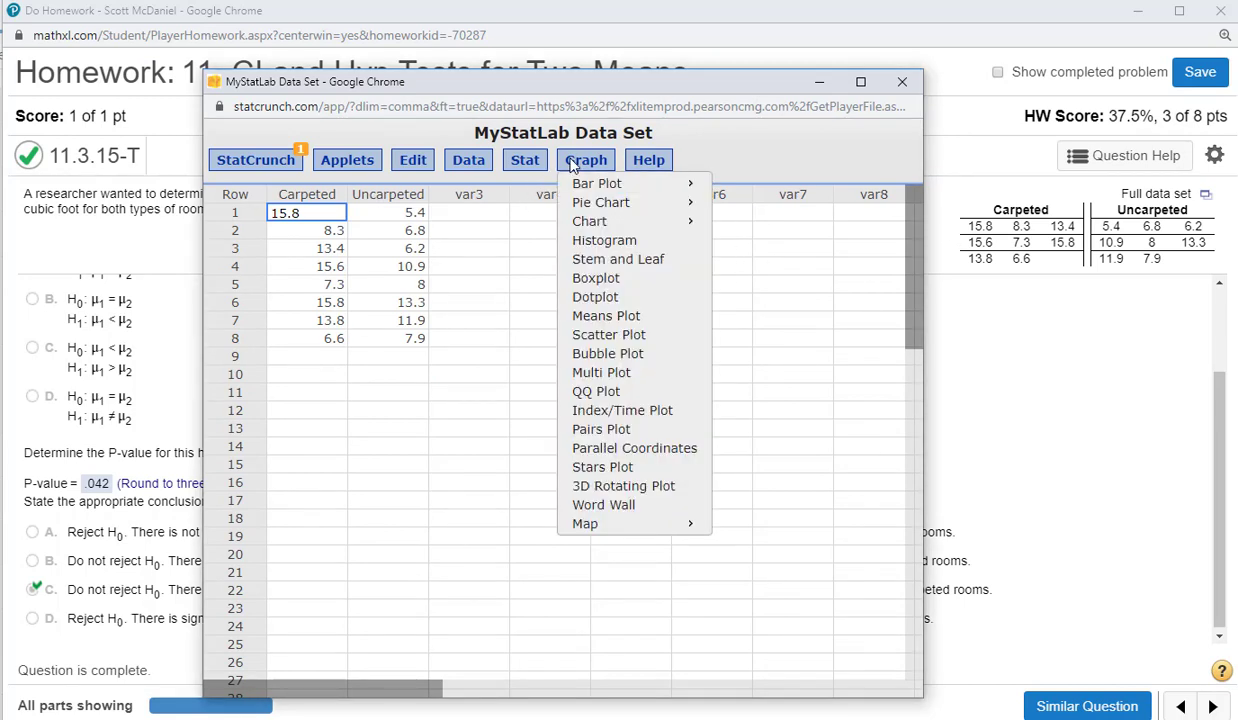
click(612, 279)
click(400, 199)
shift+click(403, 215)
click(762, 656)
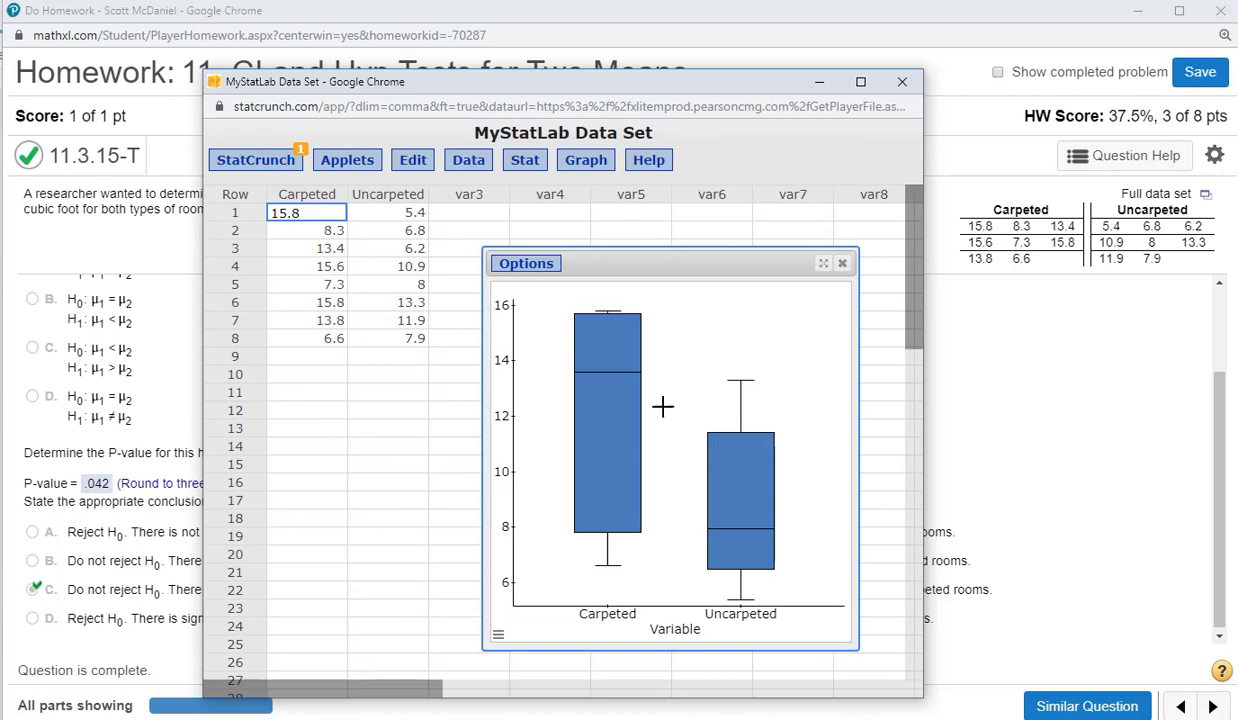
mouse_move(611, 366)
click(536, 268)
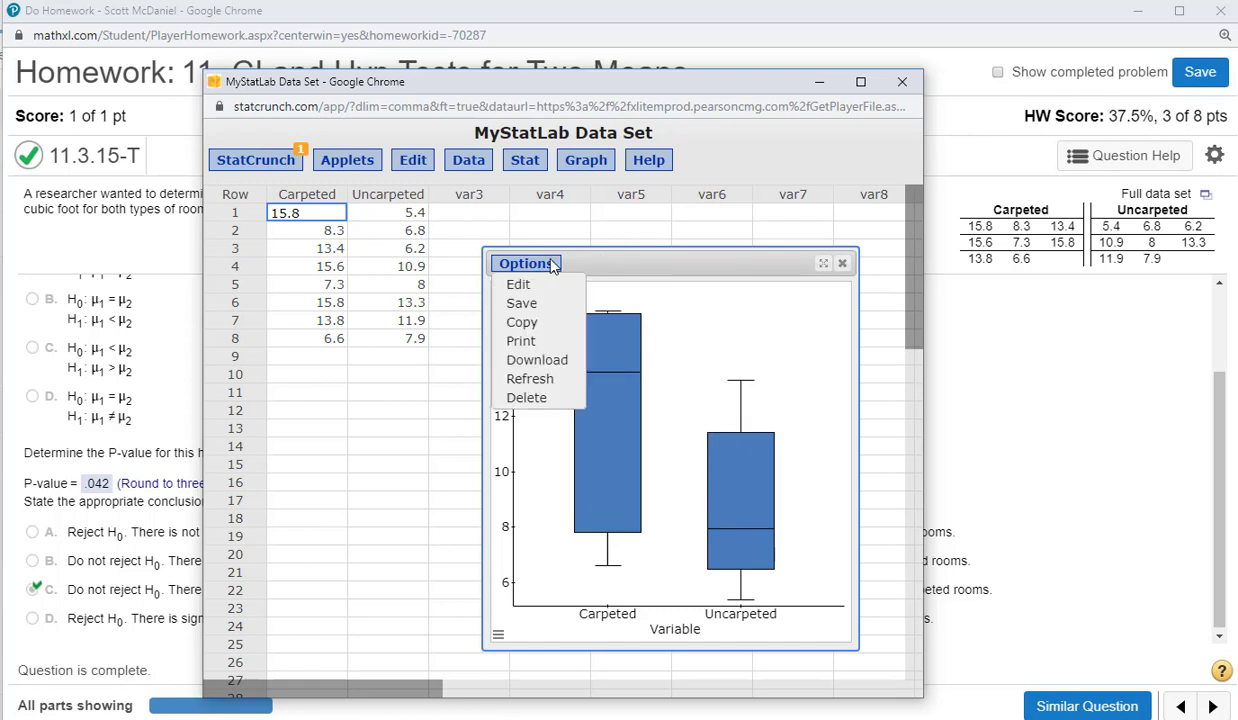
- Redraw the boxplots with mean markers, showing Carpeted near 12 and Uncarpeted near 8.8
click(518, 284)
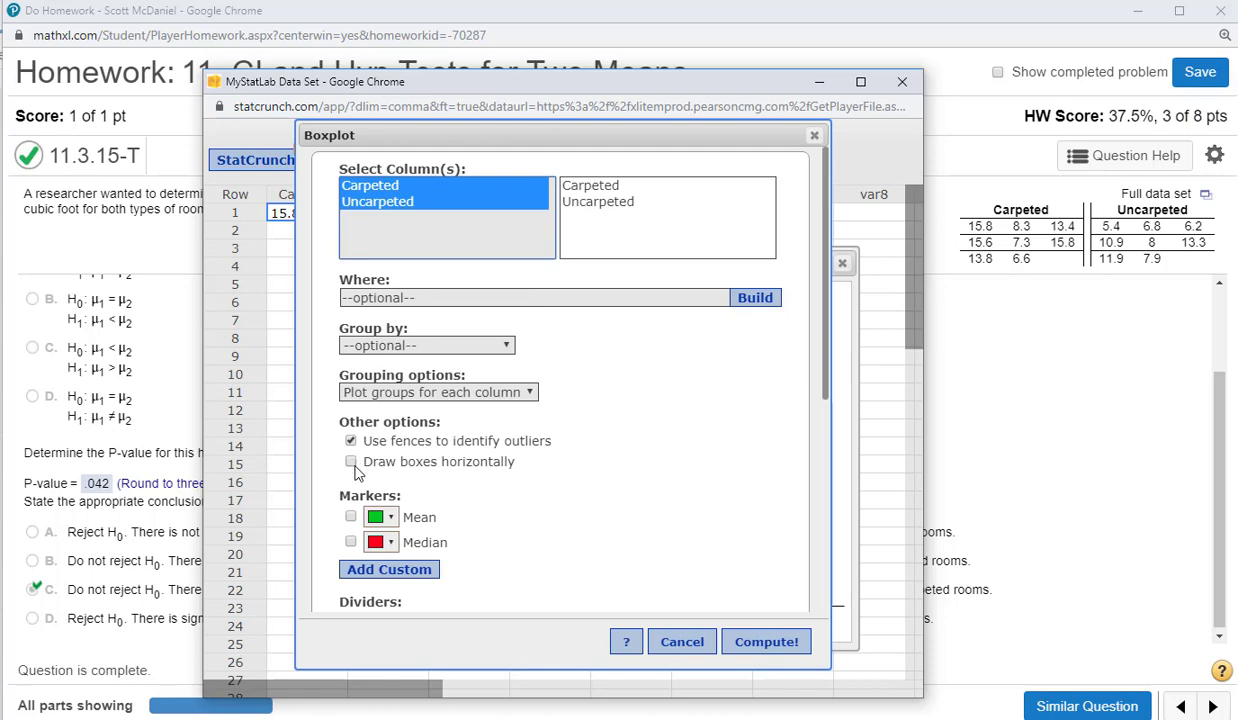
click(351, 517)
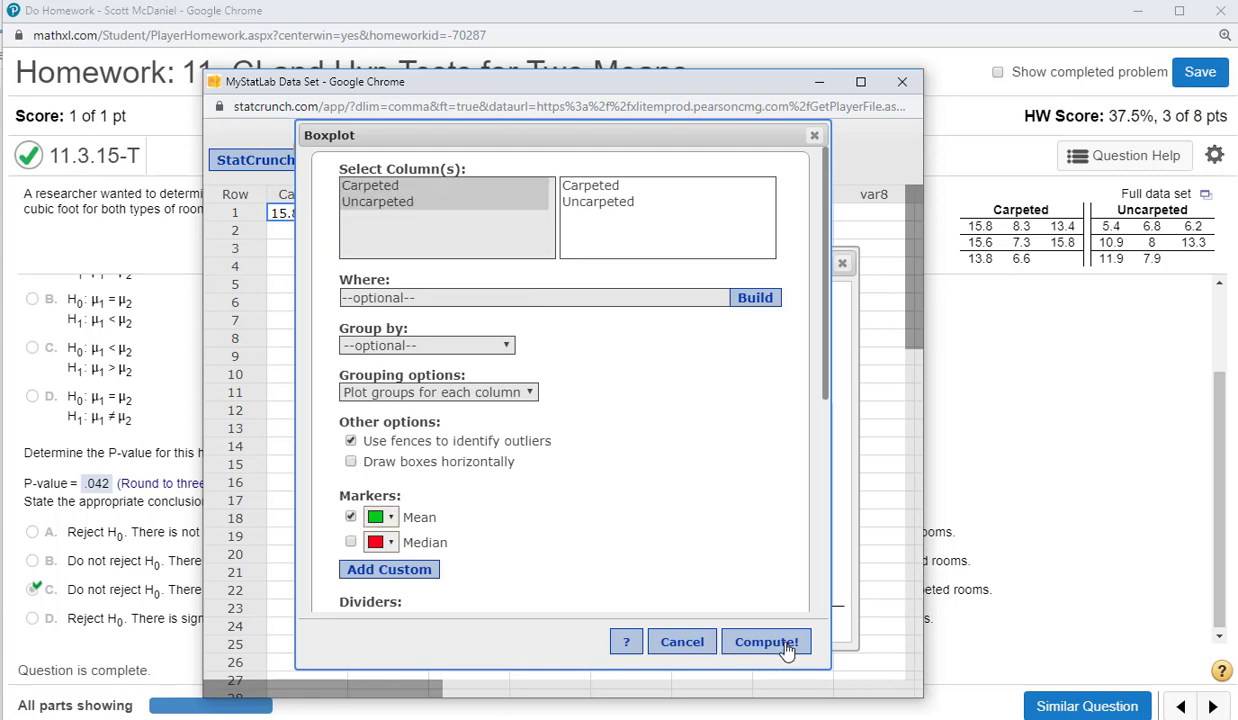
click(764, 642)
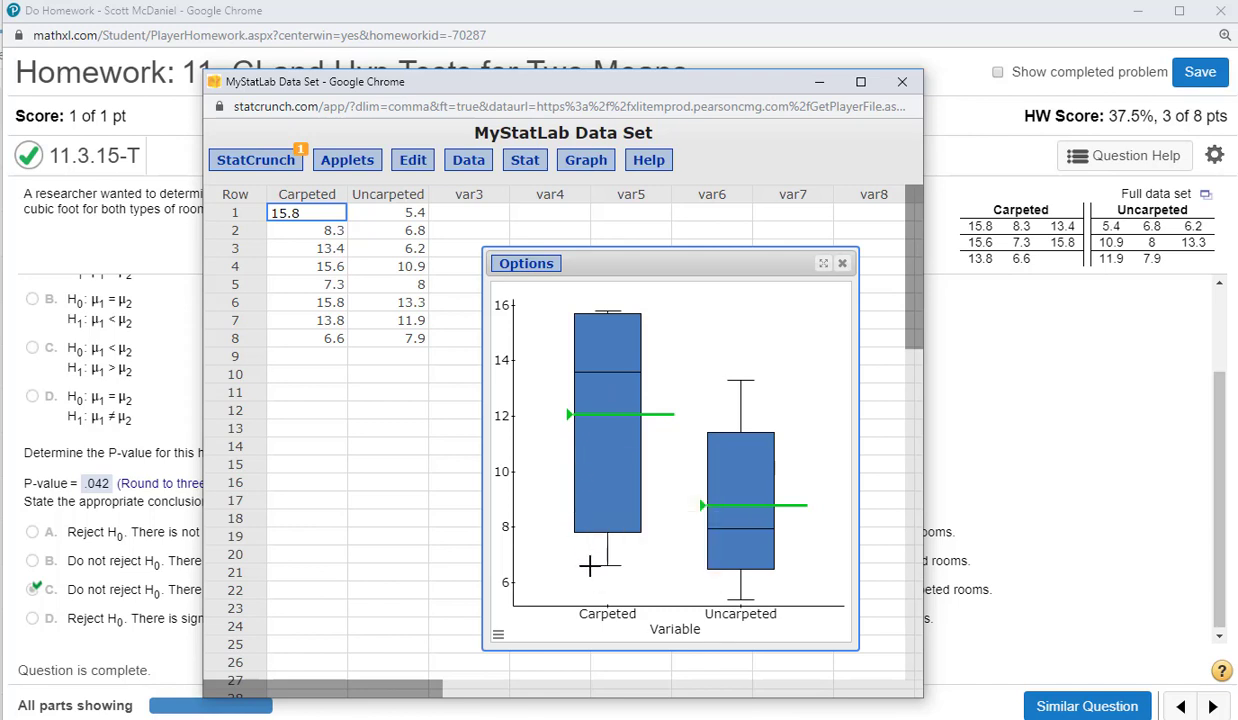
mouse_move(574, 518)
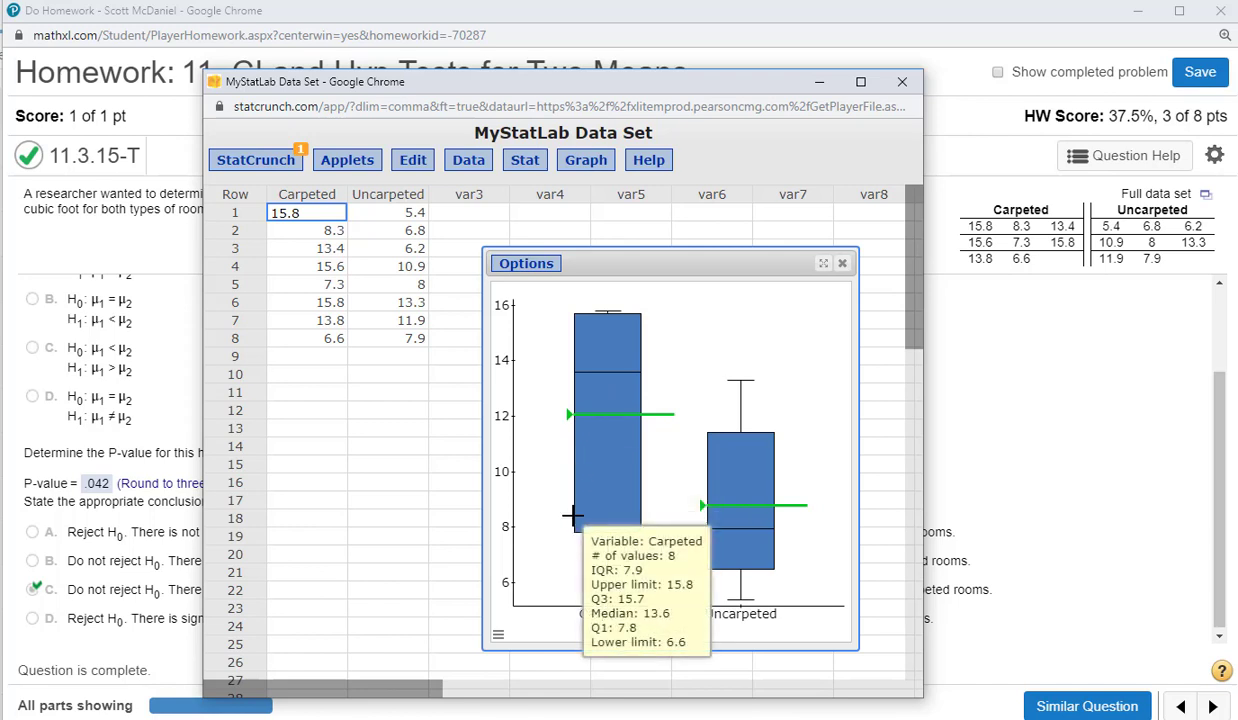